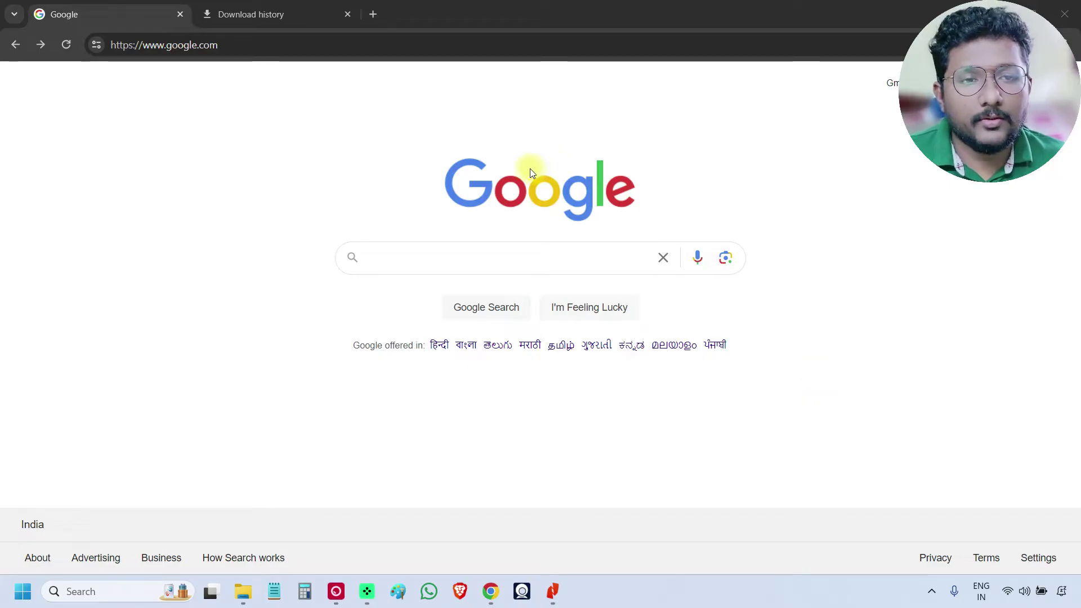
Step: Google 'Siemens Logo PLC Software' and open the LOGO! Software - Siemens Global result in a new tab
left_click(491, 244)
type("Siee")
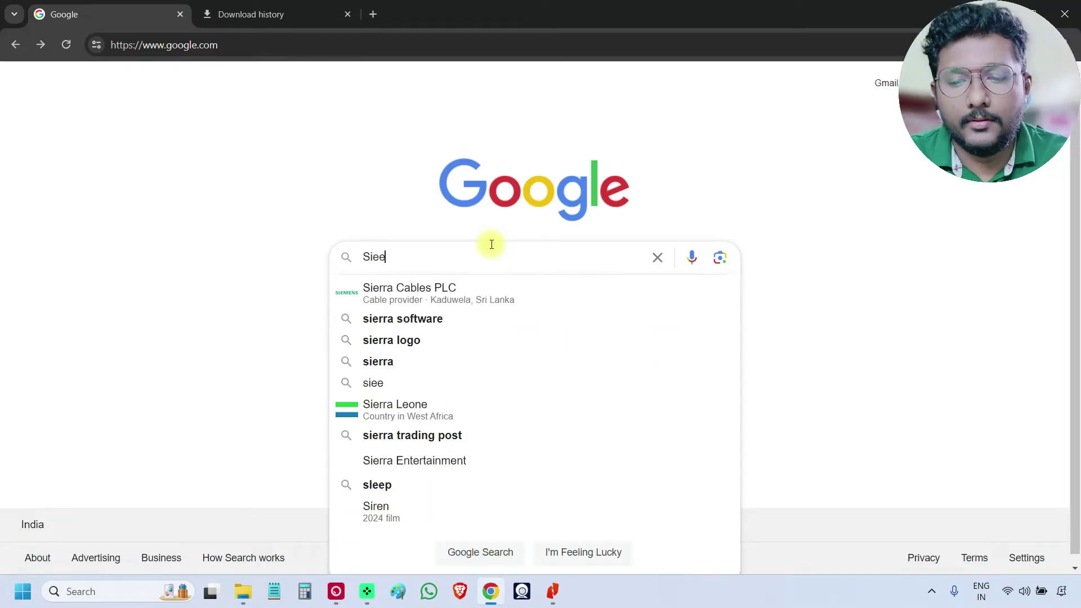
key("BackSpace")
type("mens ")
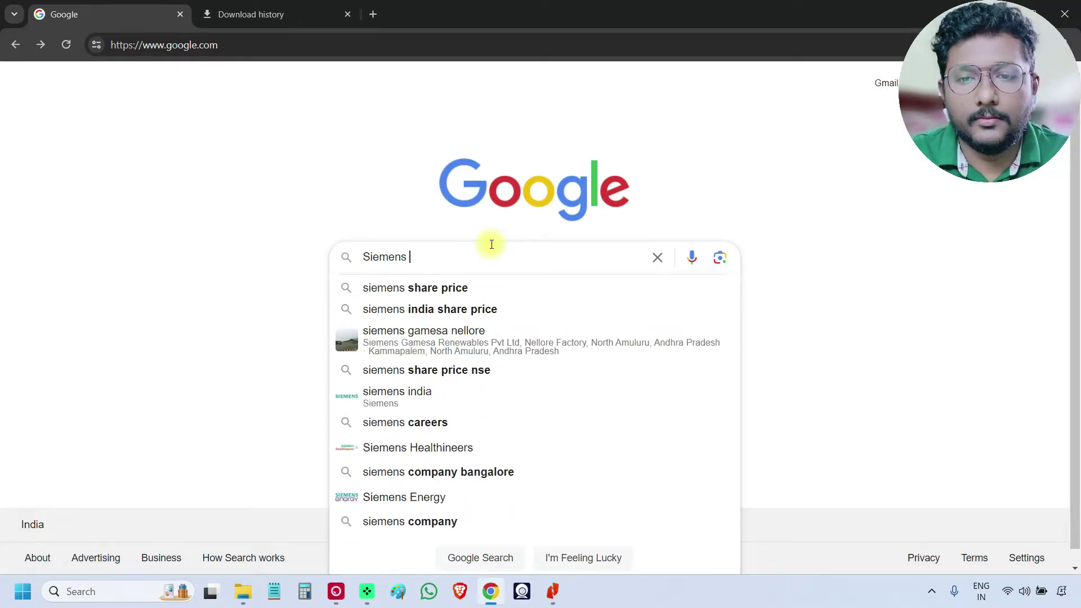
type("Logo PLC")
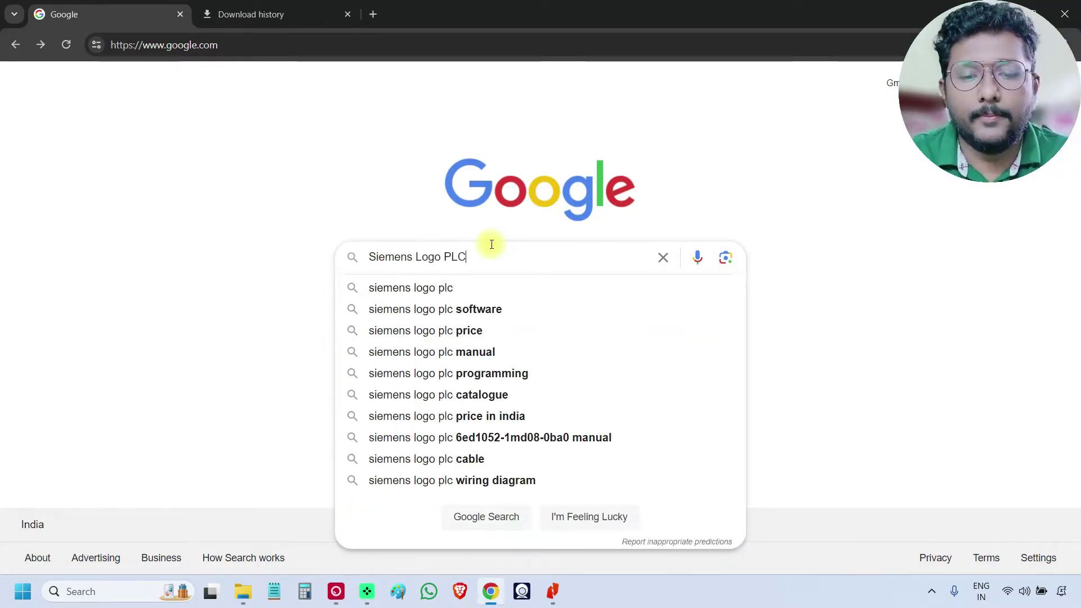
type(" Software")
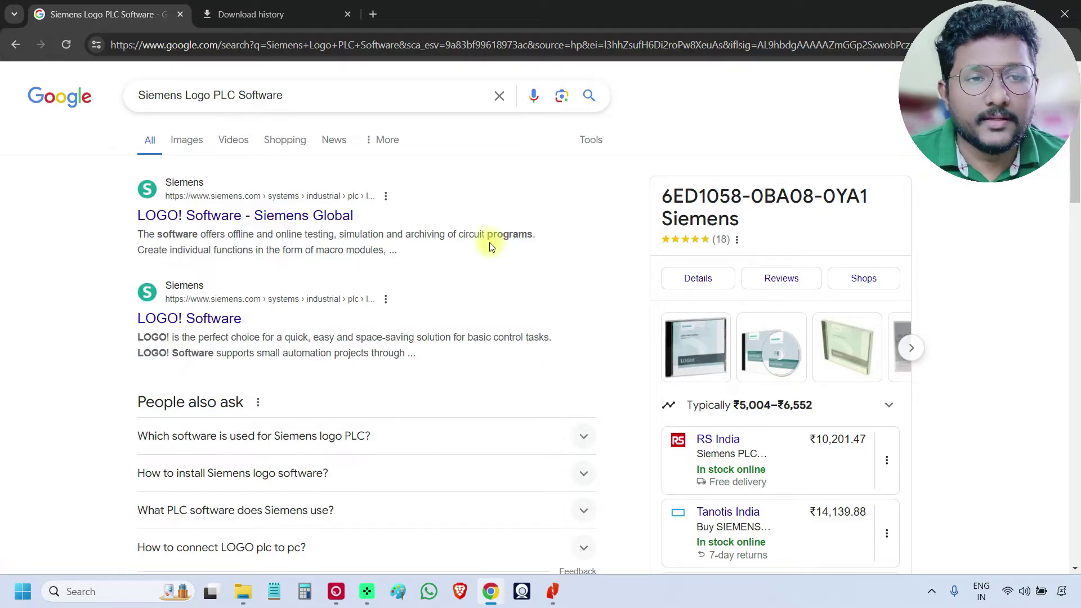
right_click(202, 217)
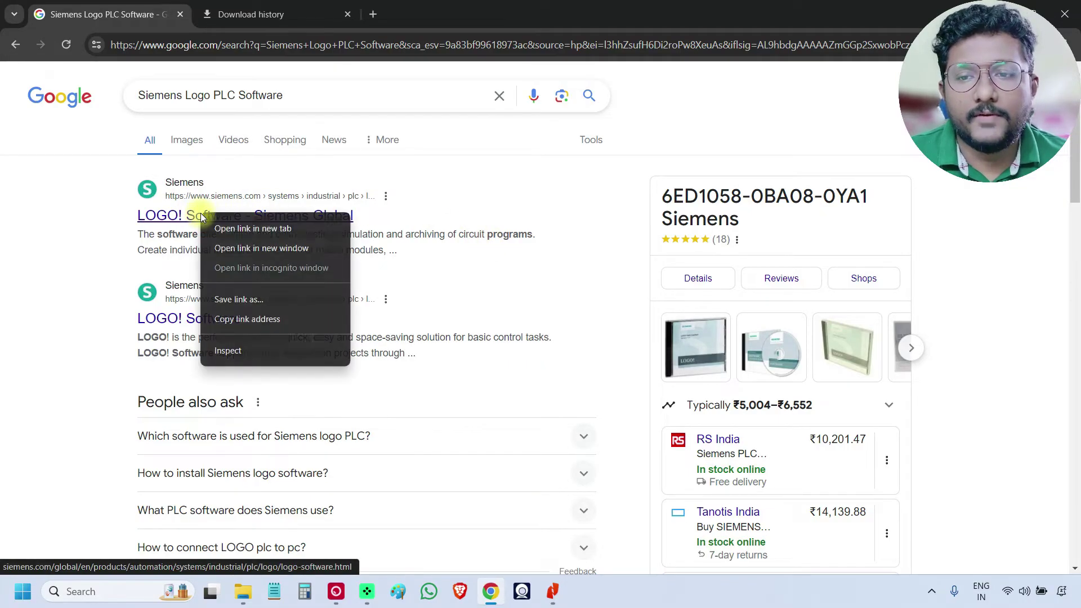
left_click(248, 228)
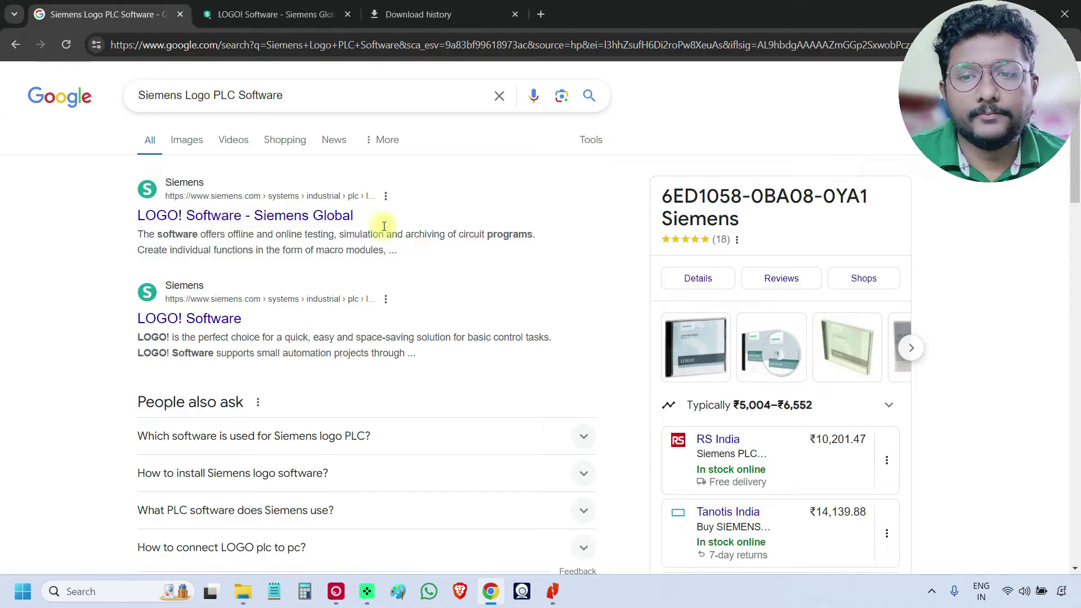
Step: Switch to the LOGO! Software page and highlight the LOGO! Soft Comfort heading
left_click(322, 18)
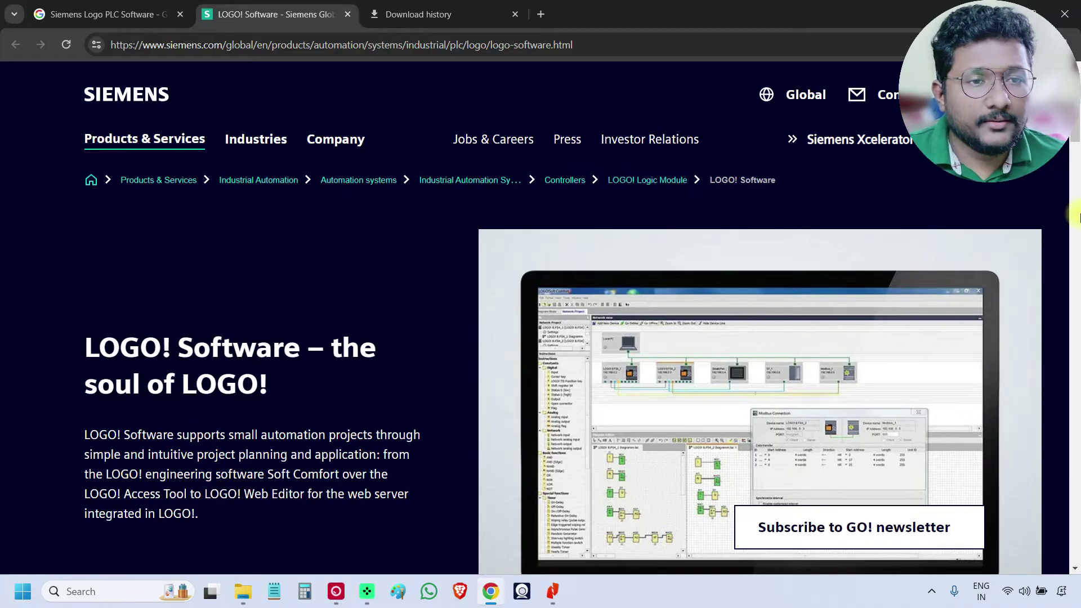
scroll(1075, 223, "down", 10)
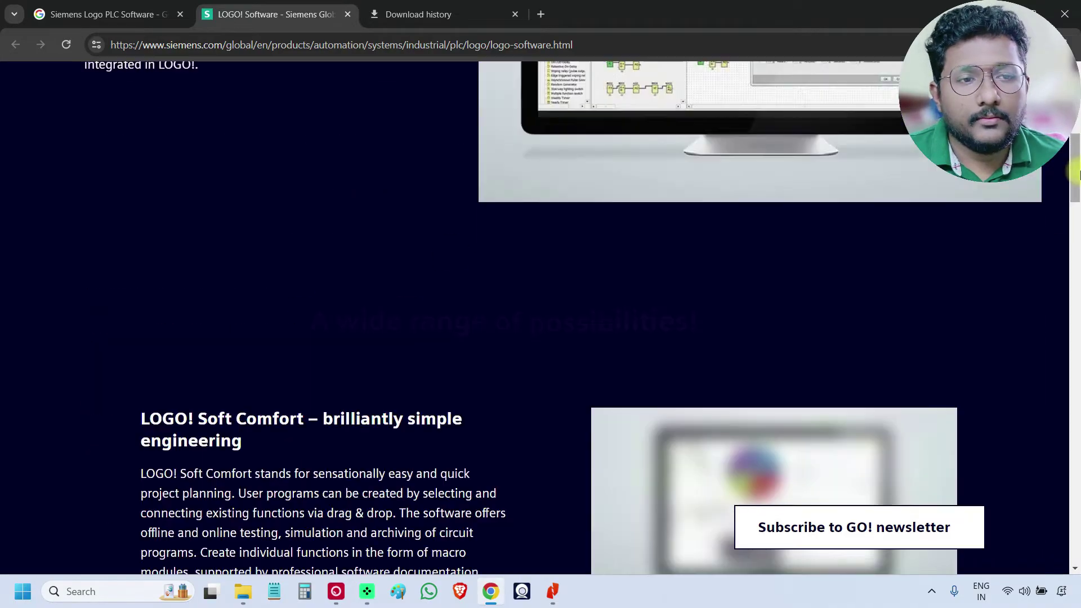
scroll(1075, 215, "up", 3)
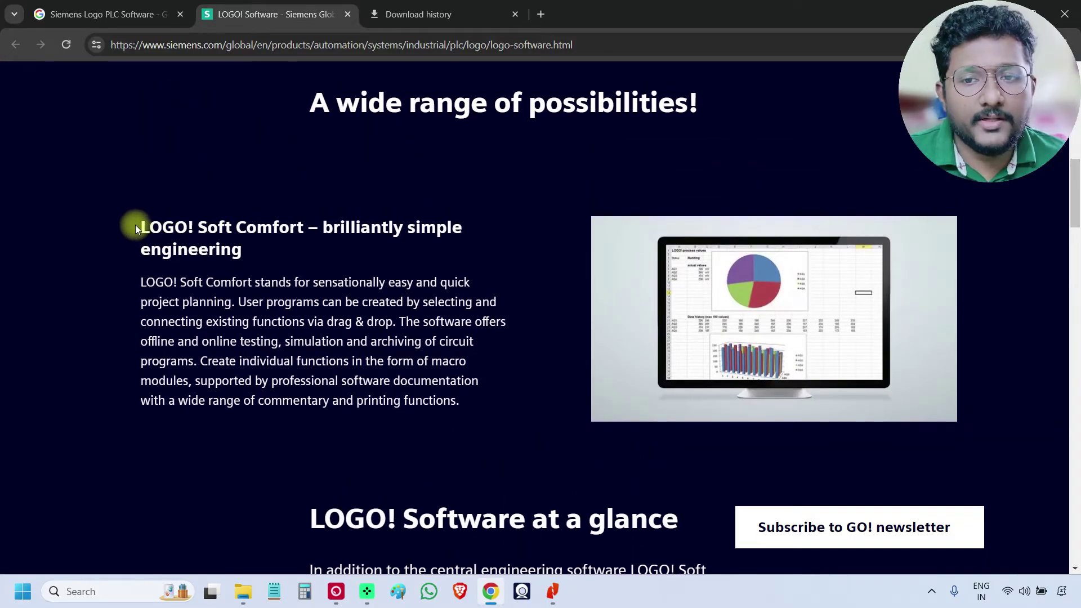
left_click_drag(135, 226, 304, 232)
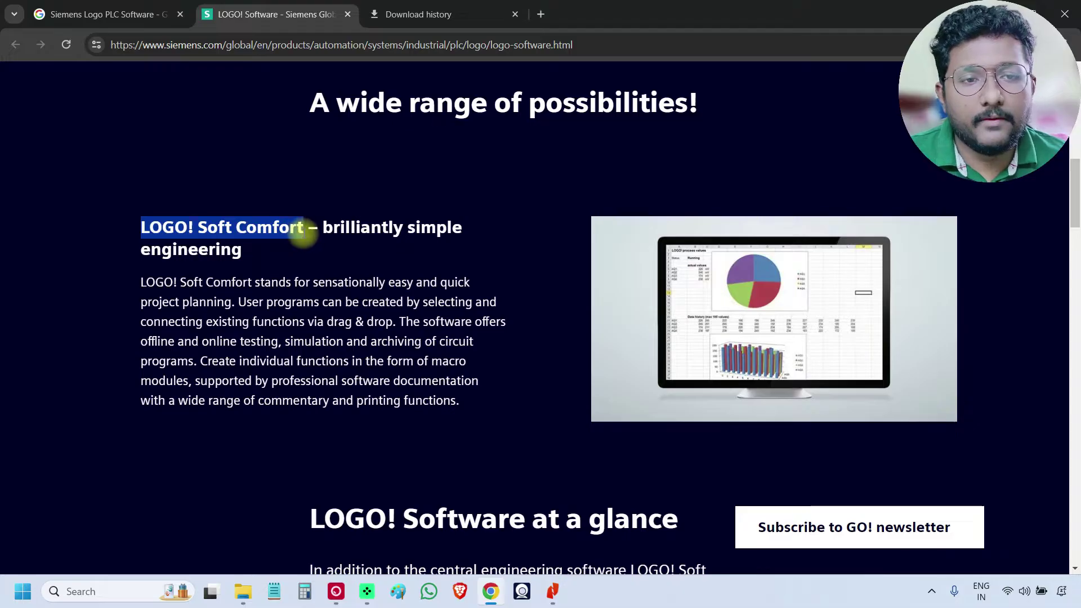
left_click_drag(1076, 206, 1075, 292)
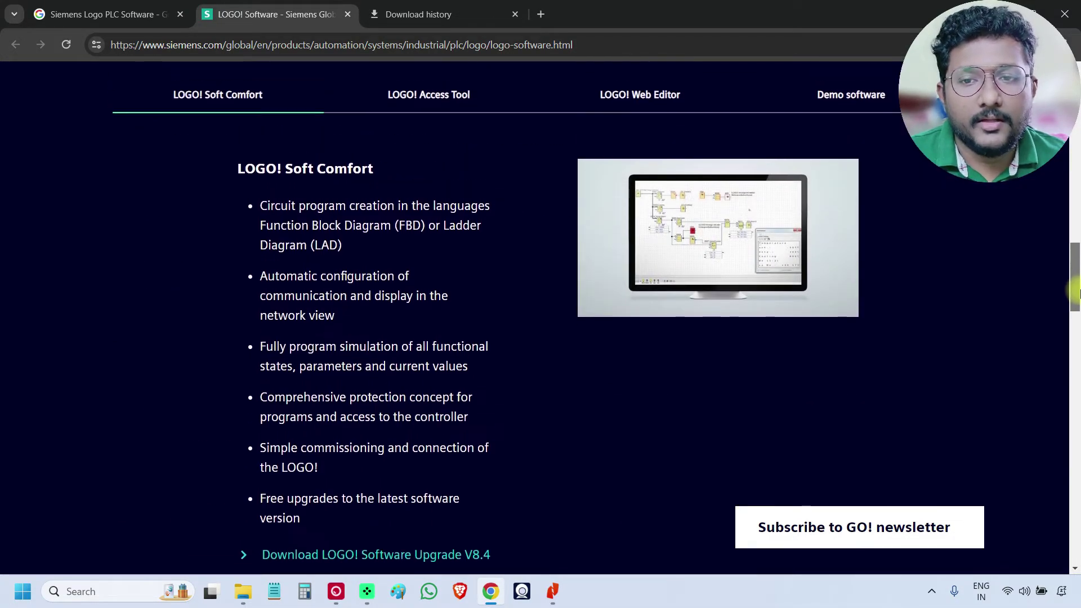
left_click_drag(224, 227, 442, 242)
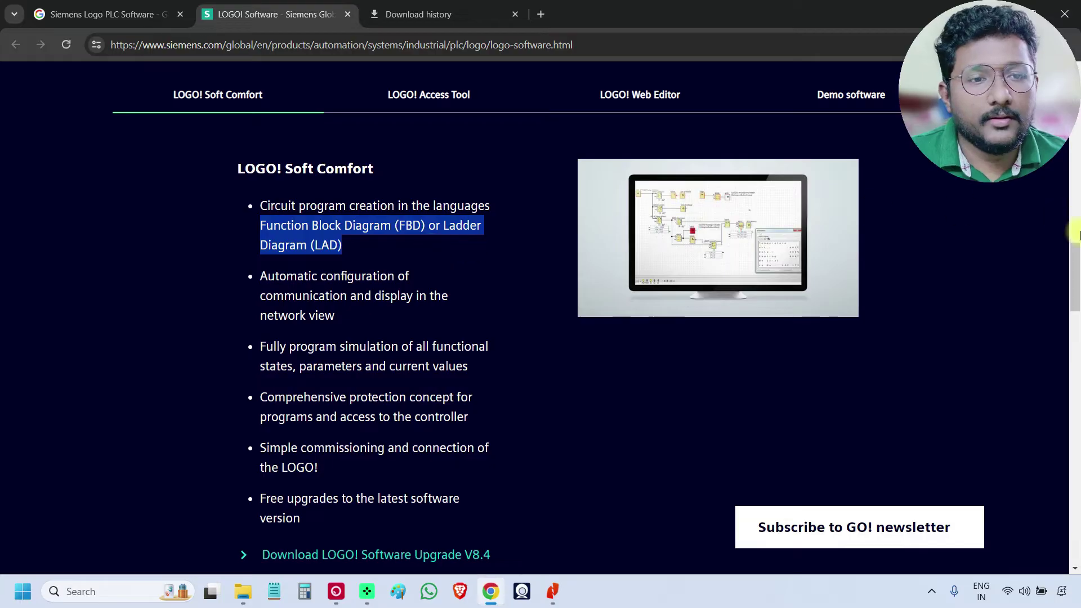
left_click_drag(1075, 256, 1076, 234)
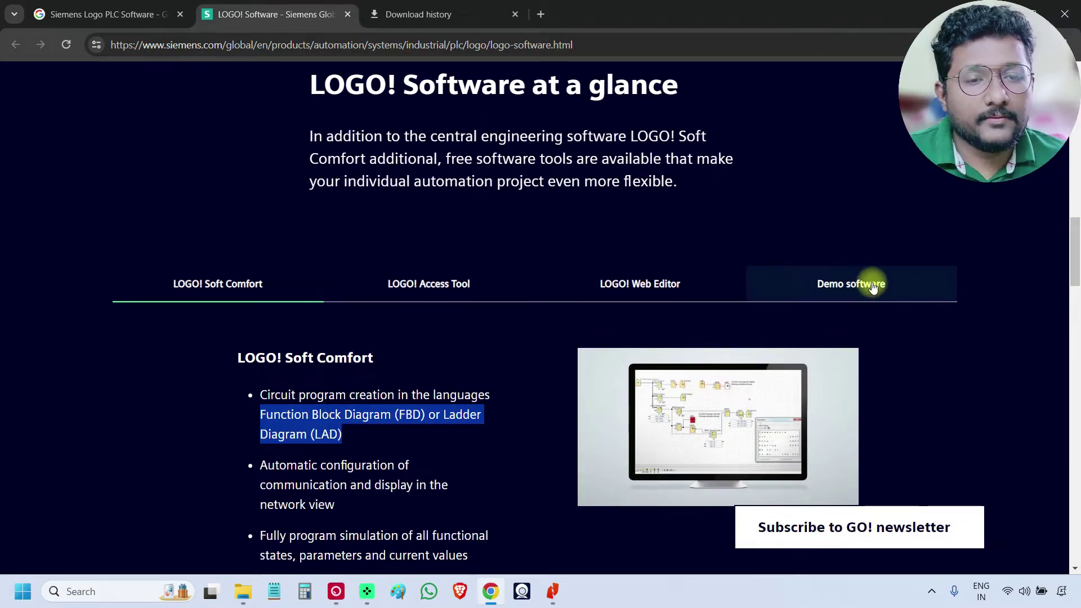
Step: Show the Demo software details and follow the LSC V8.4 Demo download link
left_click(896, 292)
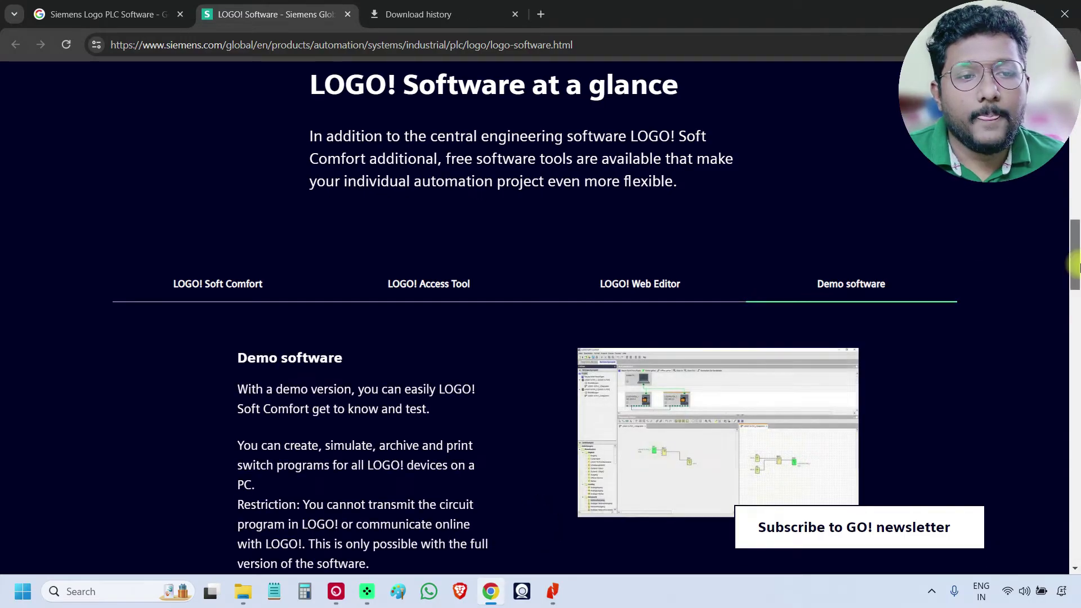
scroll(1075, 292, "down", 3)
scroll(1075, 291, "down", 2)
scroll(1075, 292, "up", 1)
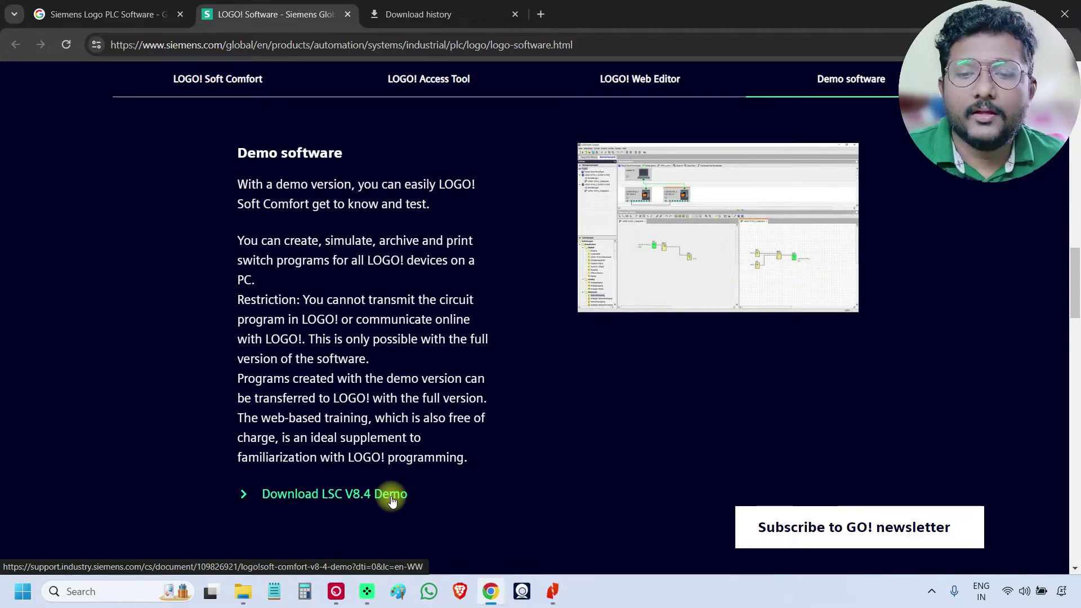
left_click(341, 494)
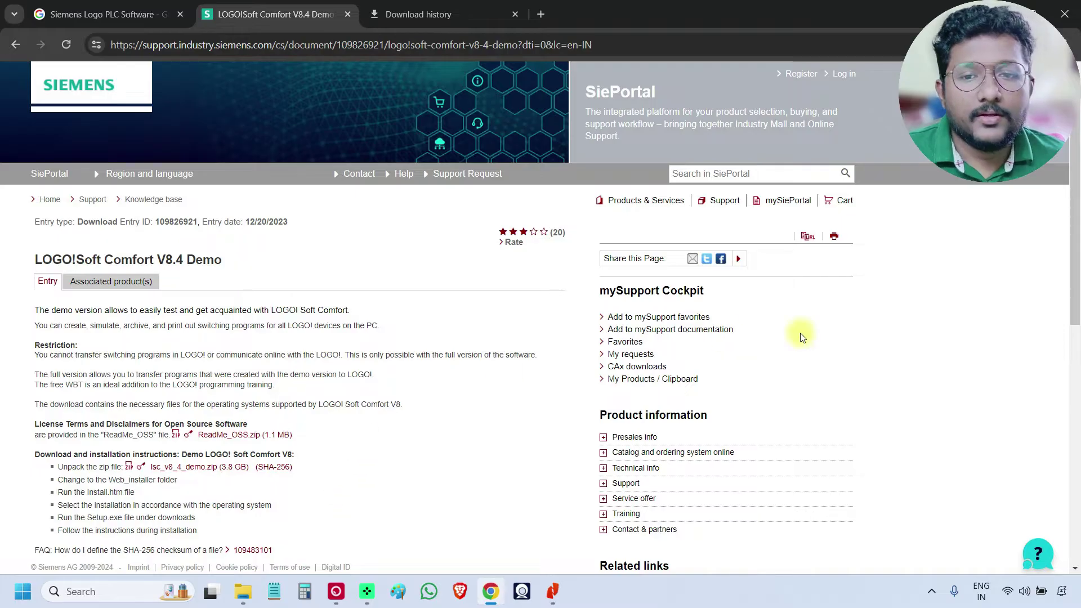
Step: Read the demo entry's unpack and Web_installer steps, then go to the SiePortal login
scroll(1075, 302, "down", 2)
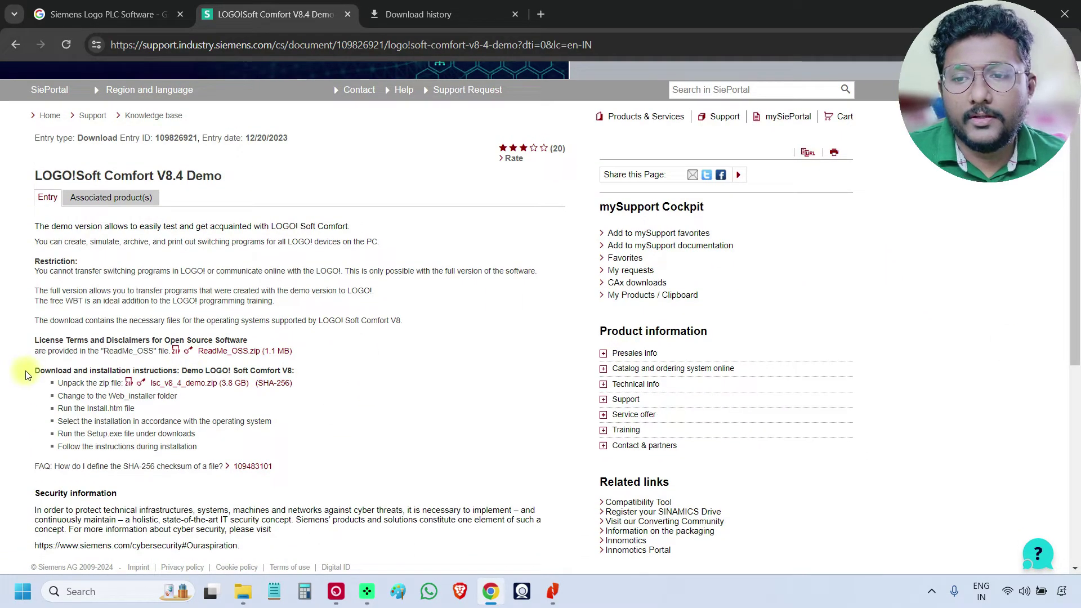
left_click_drag(32, 136, 294, 452)
left_click(302, 481)
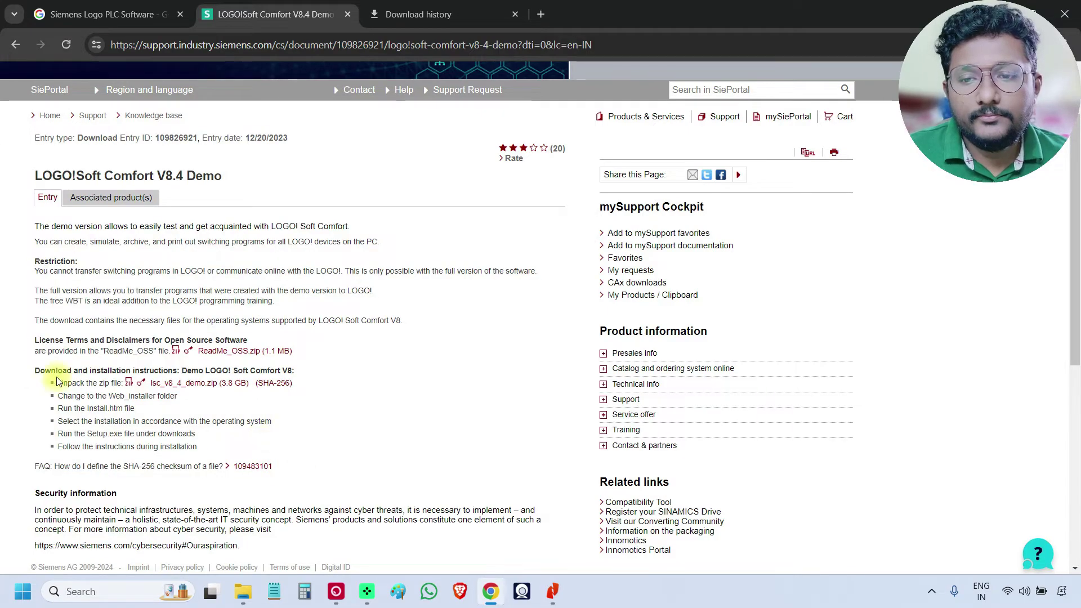
left_click_drag(59, 385, 298, 423)
left_click(299, 424)
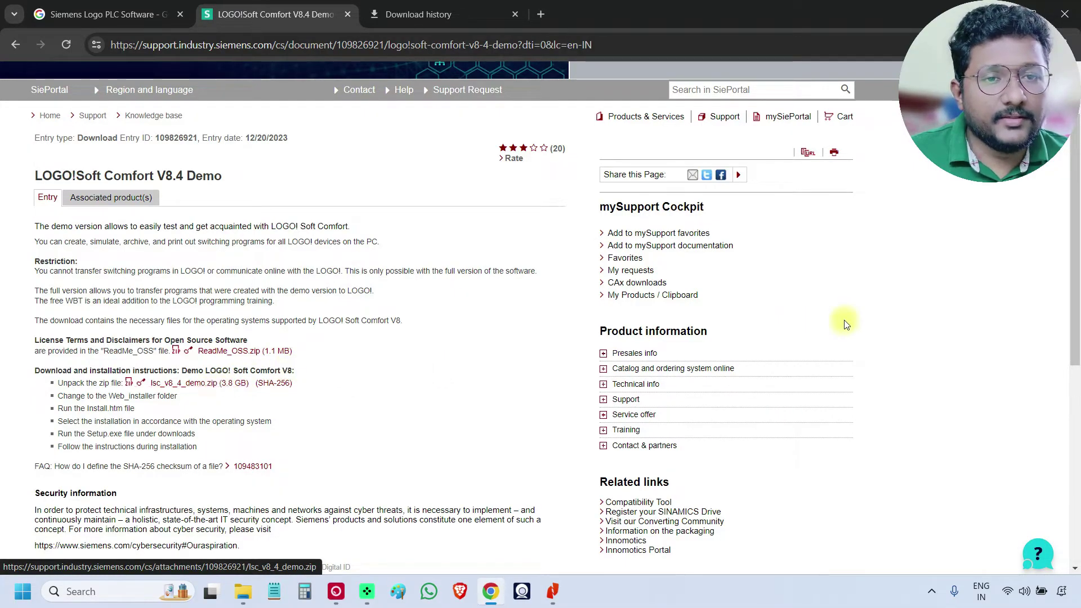
scroll(1076, 242, "up", 2)
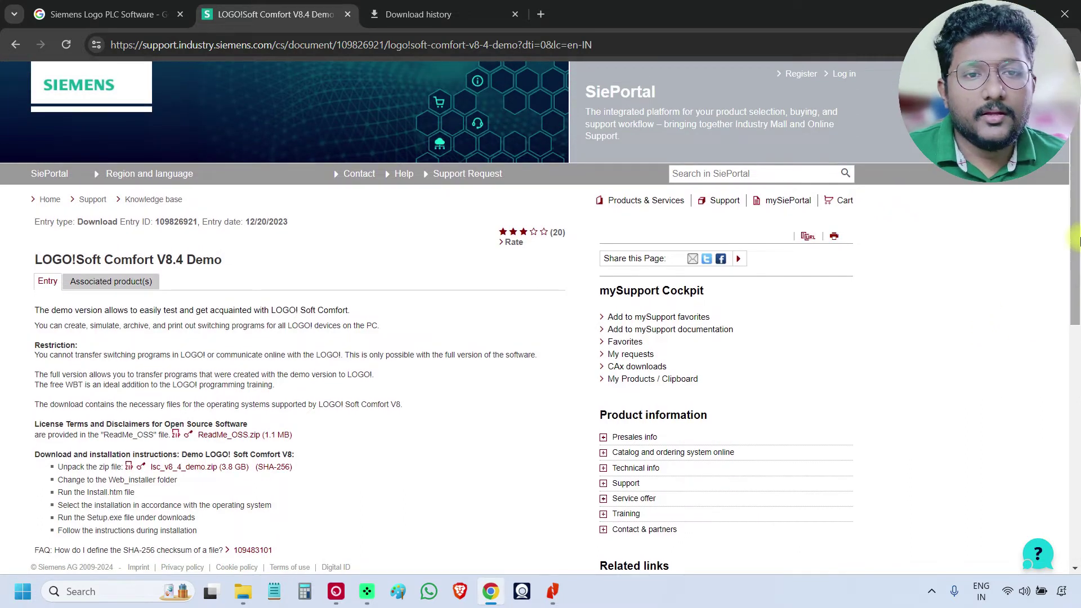
left_click(844, 75)
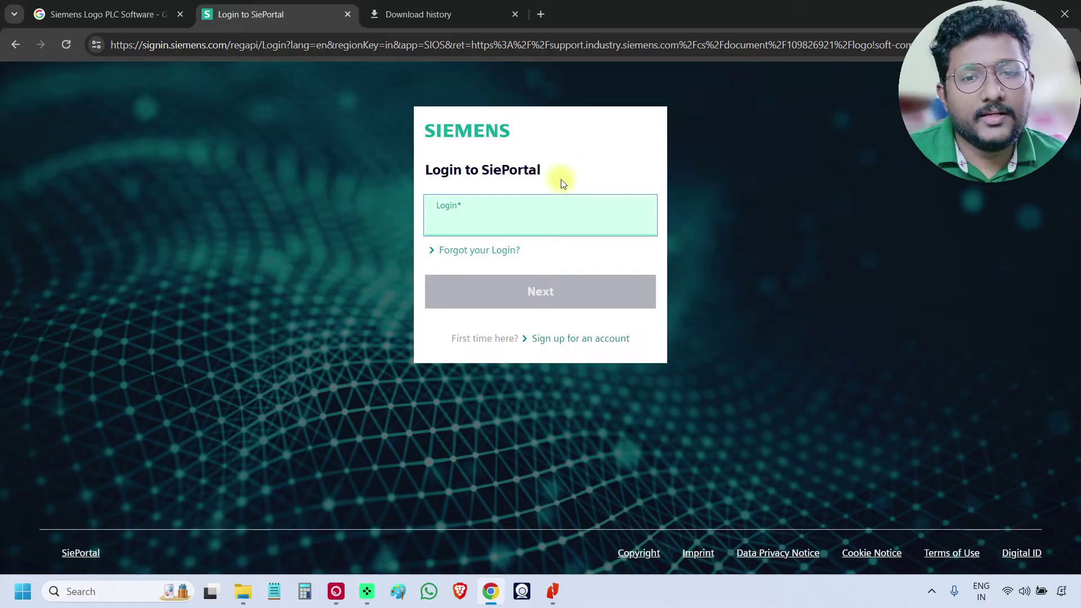
Step: Paste the account login name and continue to the password step
key("ctrl+v")
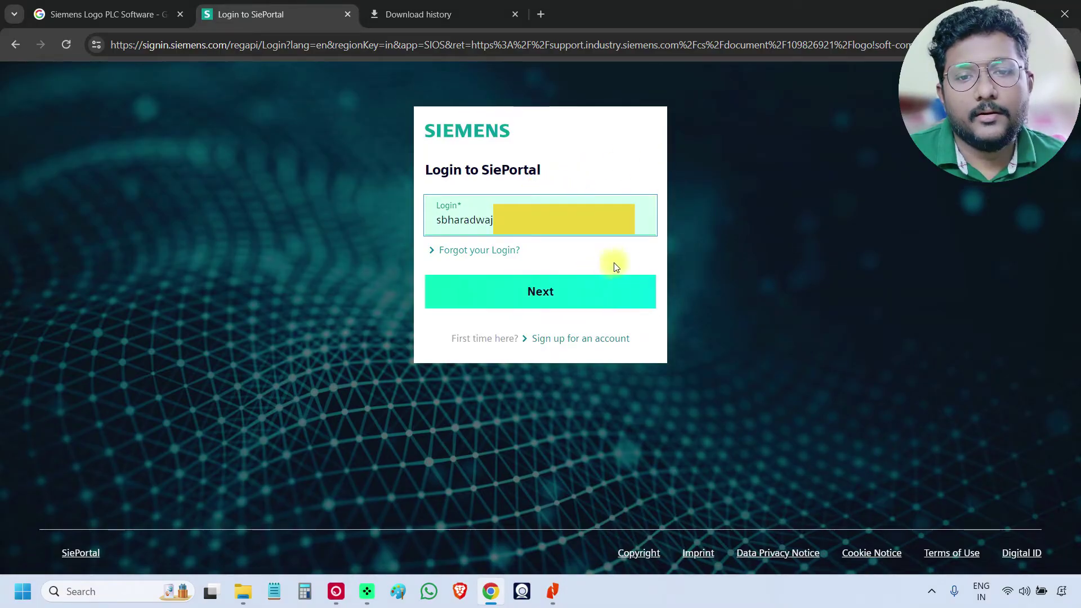
left_click(605, 289)
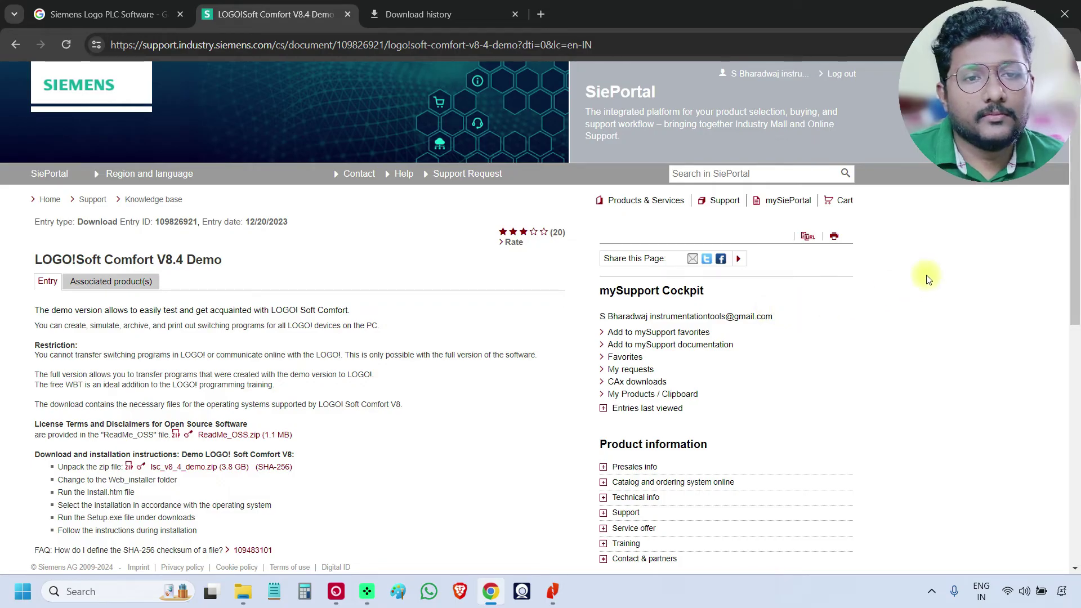
Step: Scroll the LOGO!Soft Comfort V8.4 Demo page and highlight its title
scroll(1076, 272, "down", 1)
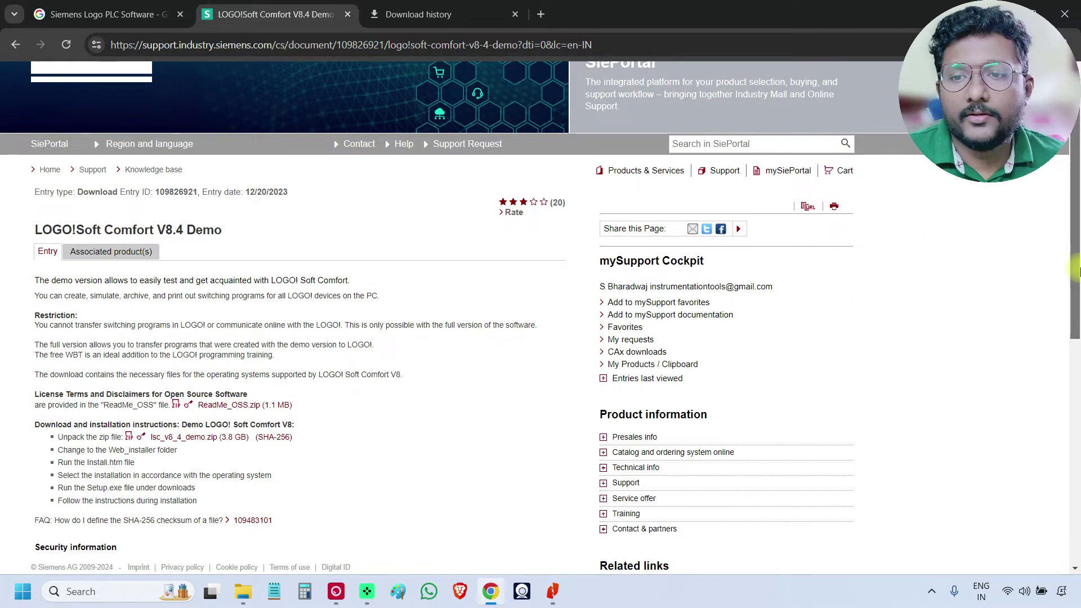
scroll(1076, 272, "down", 2)
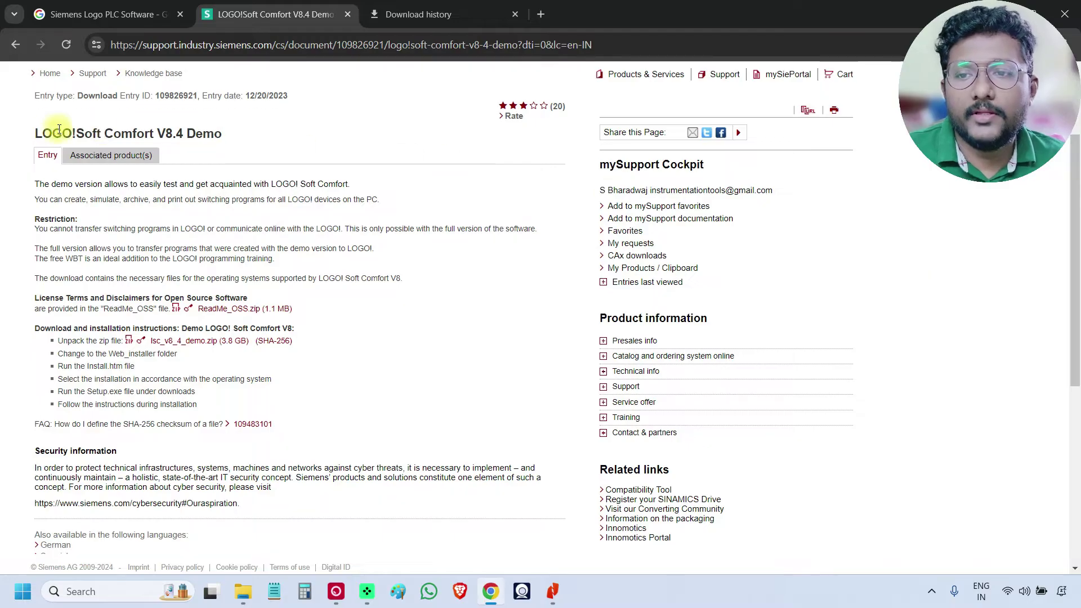
left_click_drag(31, 136, 181, 135)
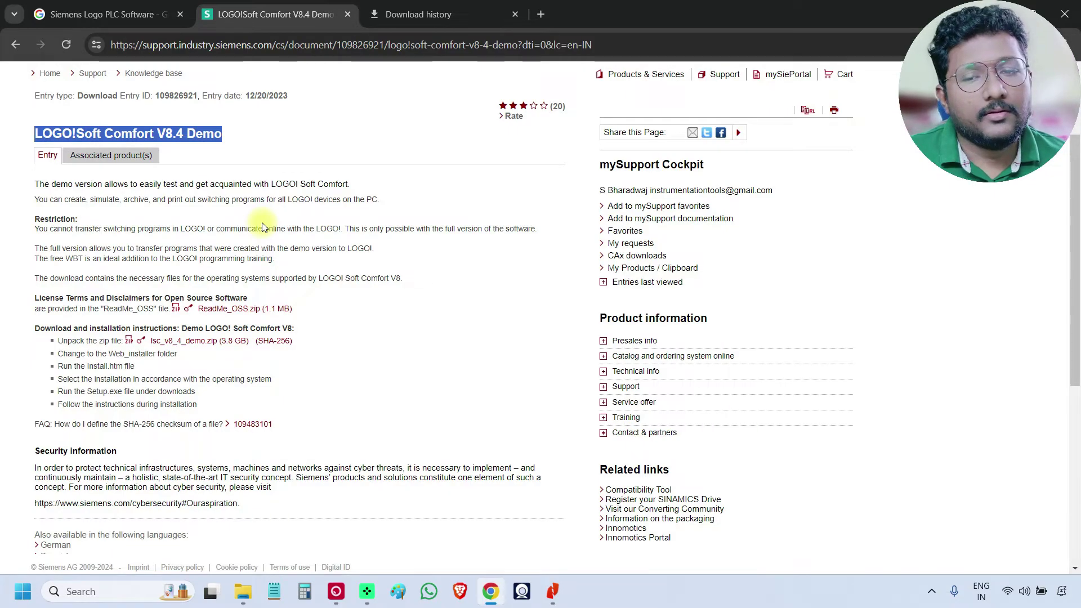
left_click(262, 227)
scroll(262, 227, "down", 1)
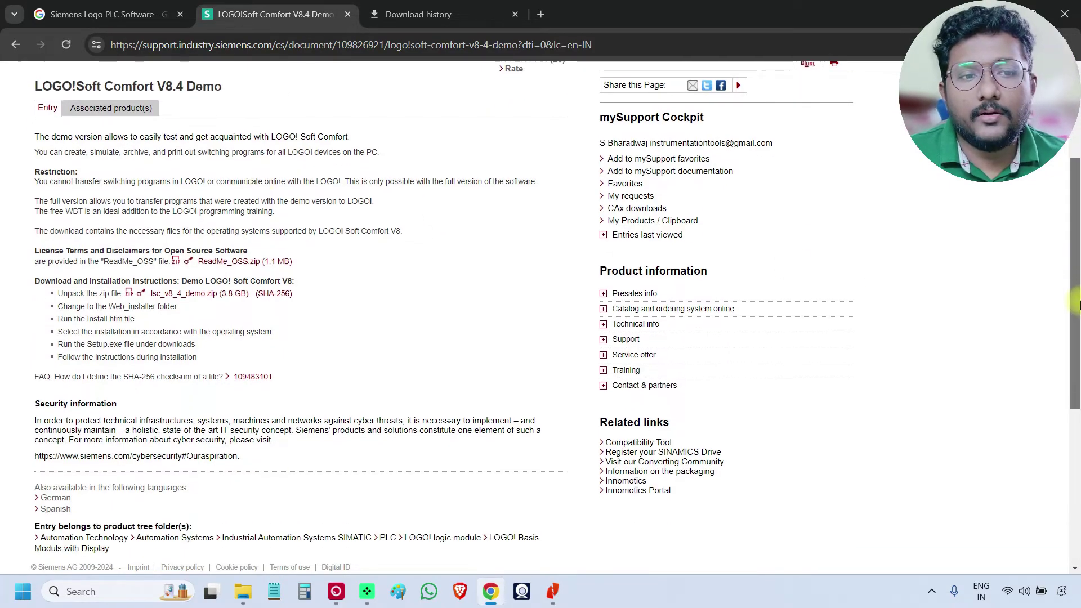
Step: Zoom the page in three steps and start downloading lsc_v8_4_demo.zip
key("ctrl+plus")
key("ctrl+plus")
key("ctrl+plus")
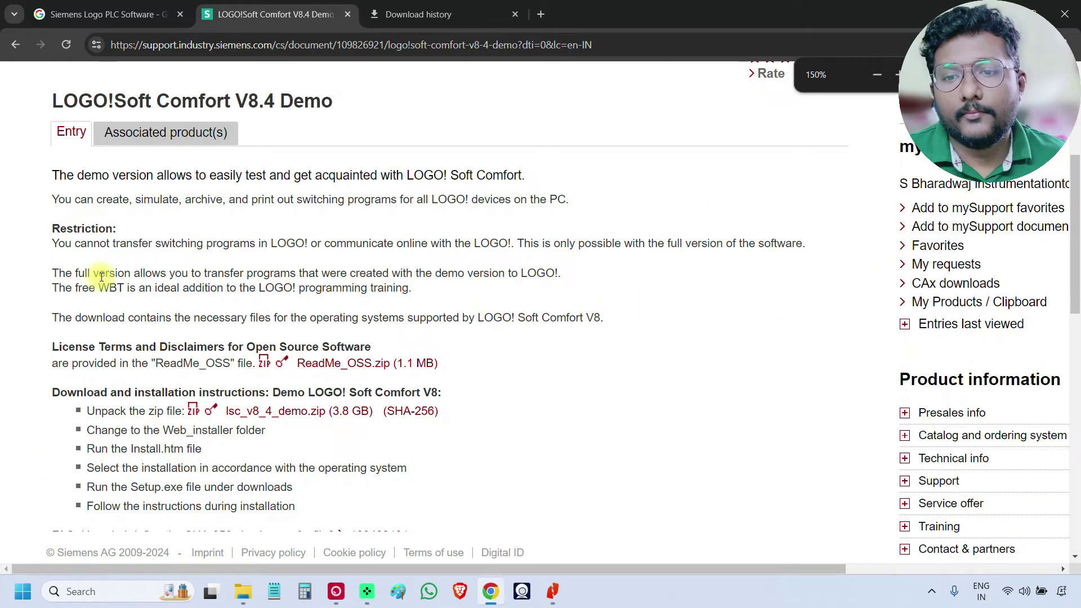
key("ctrl+plus")
scroll(235, 313, "down", 5)
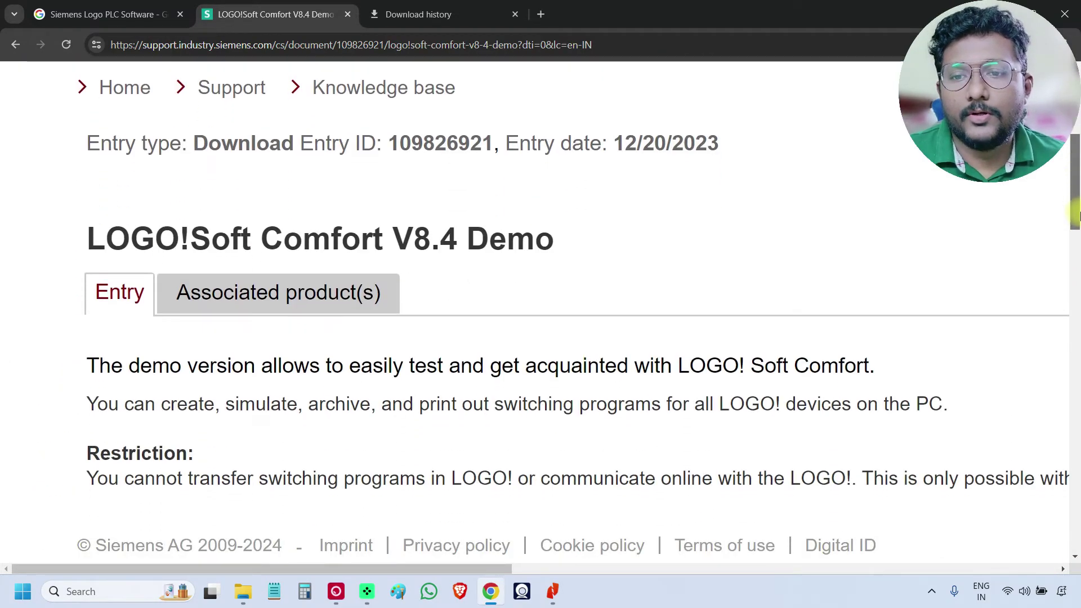
key("ctrl+plus")
scroll(1076, 253, "down", 5)
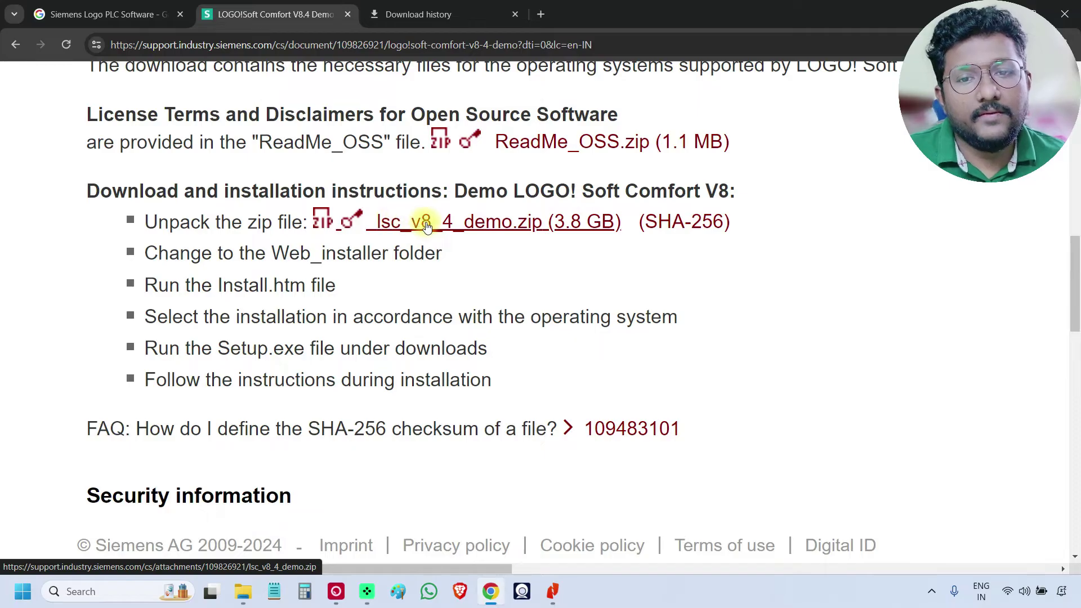
left_click(562, 225)
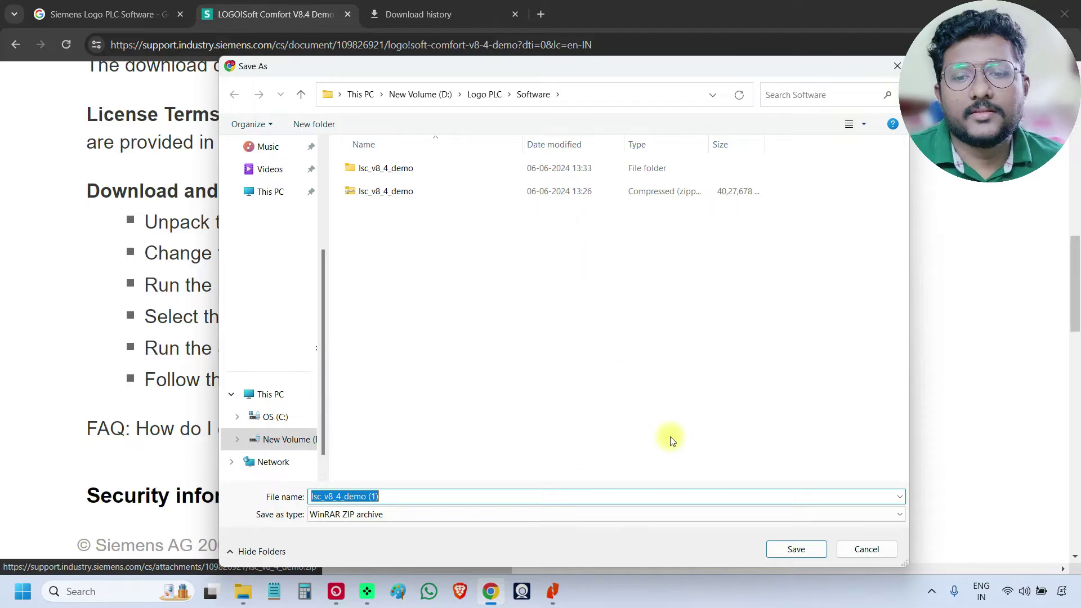
Step: Save lsc_v8_4_demo.zip to the Software folder, then cancel the duplicate lsc_v8_4_demo (1).zip download
left_click(796, 549)
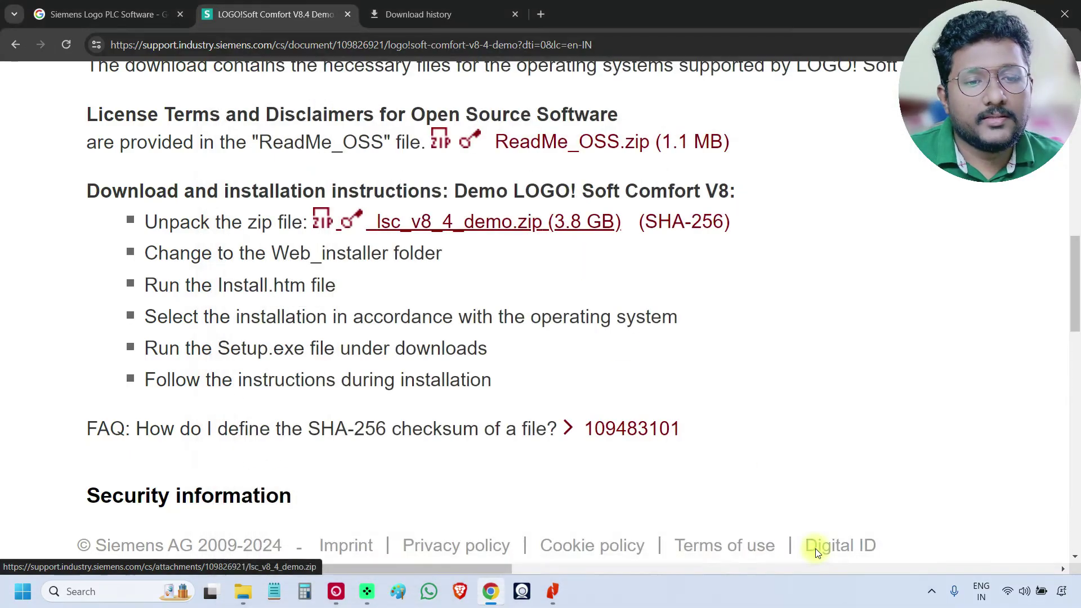
left_click(498, 5)
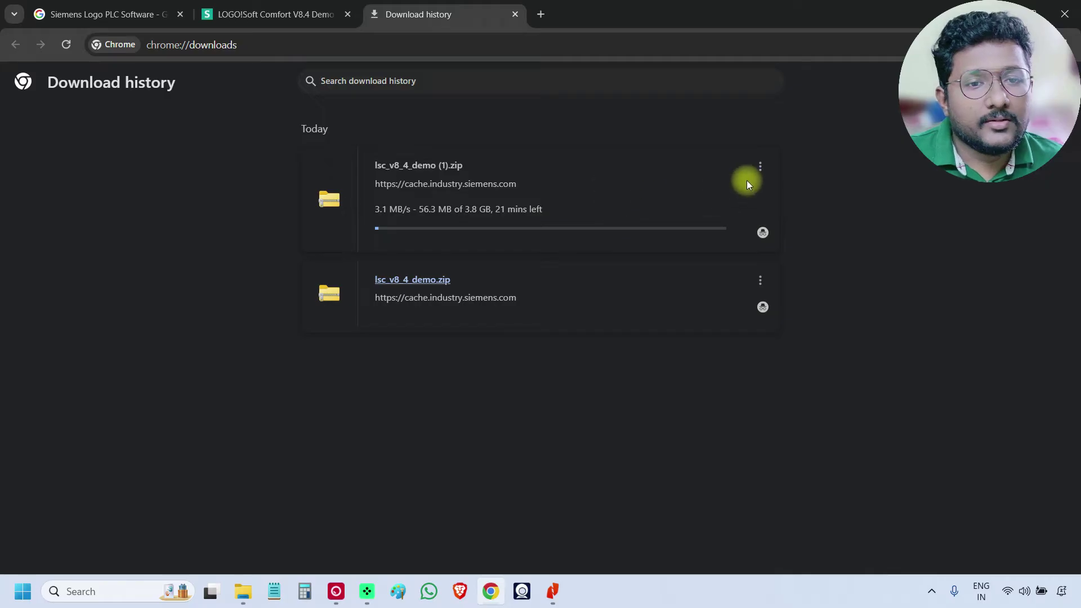
left_click(760, 169)
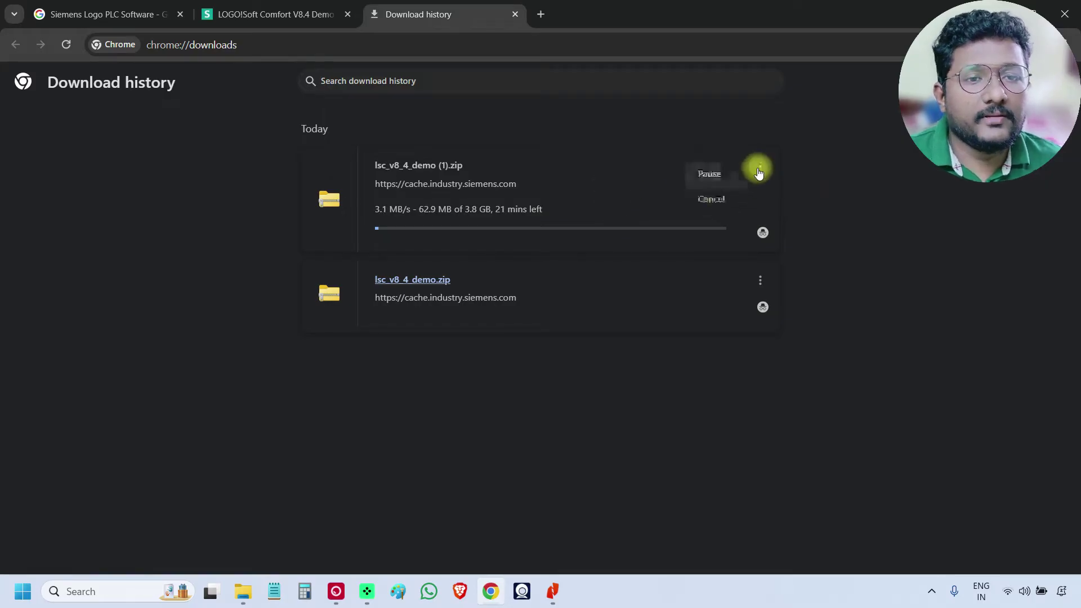
left_click(726, 201)
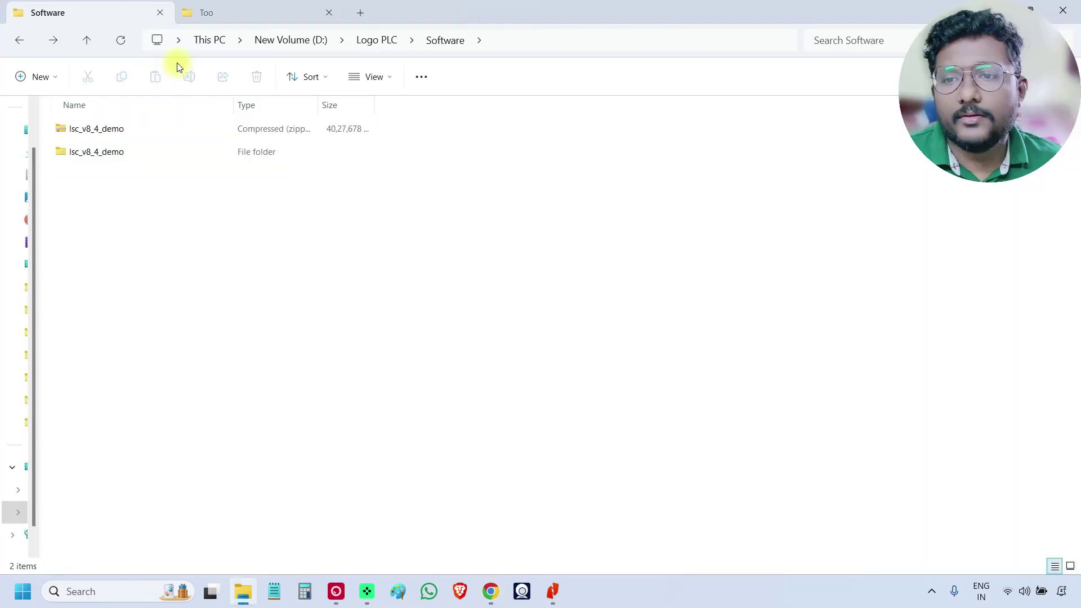
left_click(108, 126)
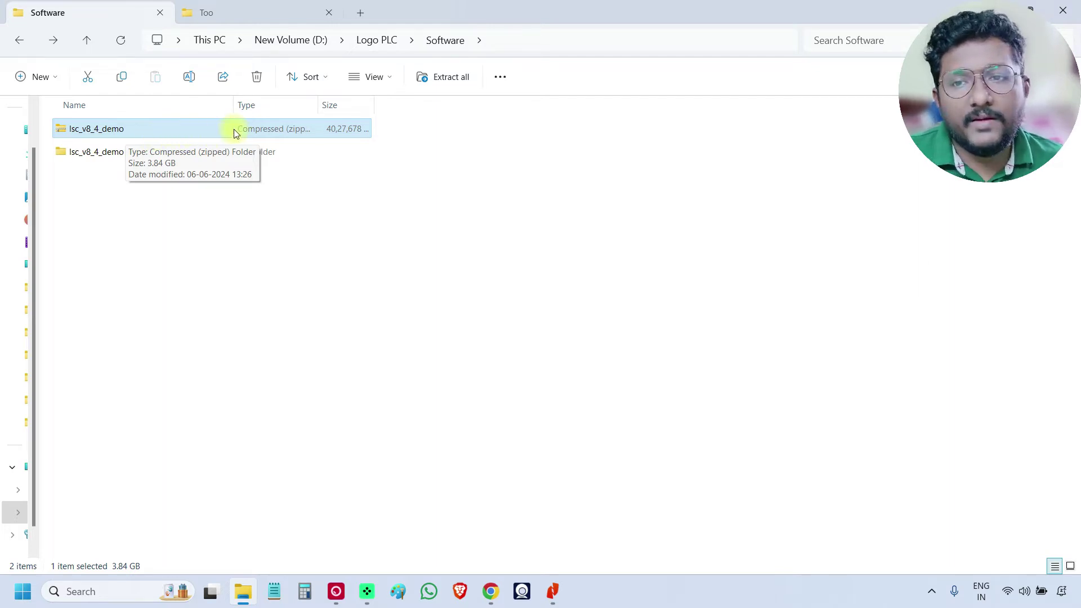
right_click(171, 130)
Step: Abandon Extract All and drill into lsc_v8_4_demo, lsc_v8_4_demo, Web_Installers and InstData
left_click(251, 217)
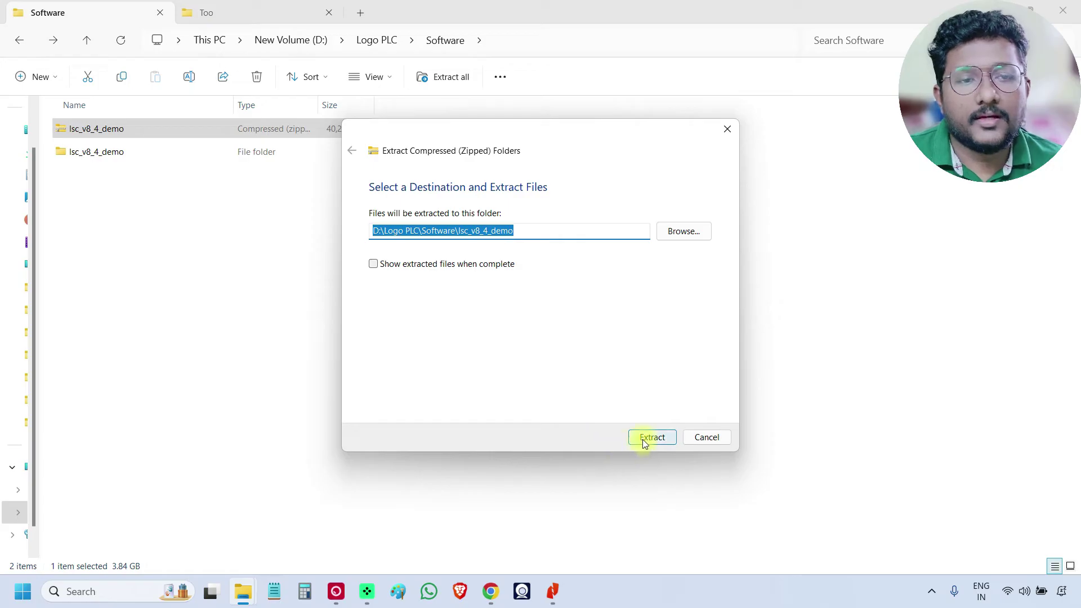
left_click(705, 438)
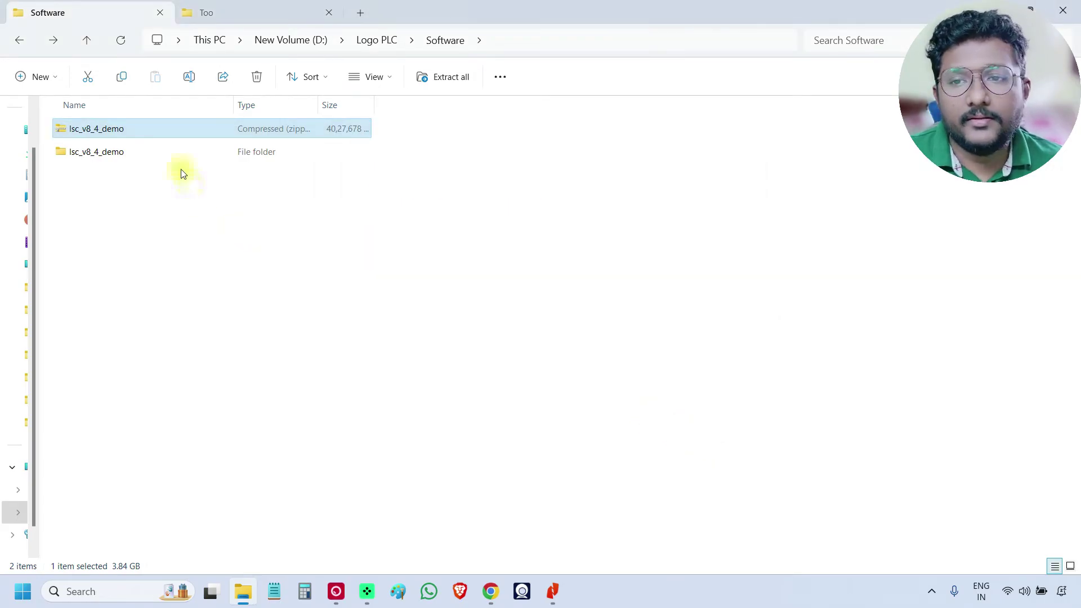
left_click(146, 153)
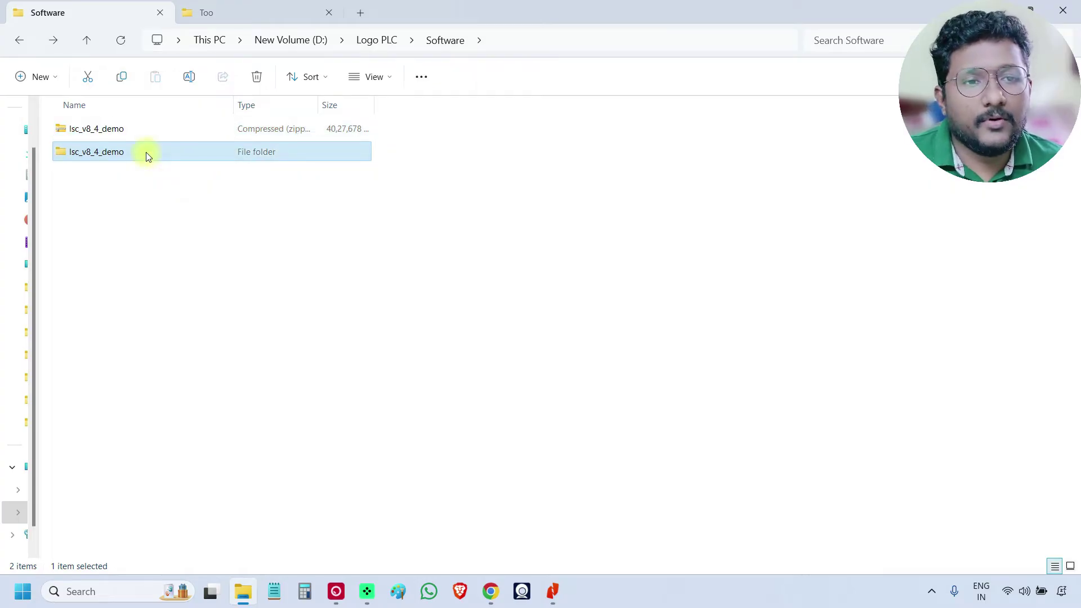
double_click(147, 153)
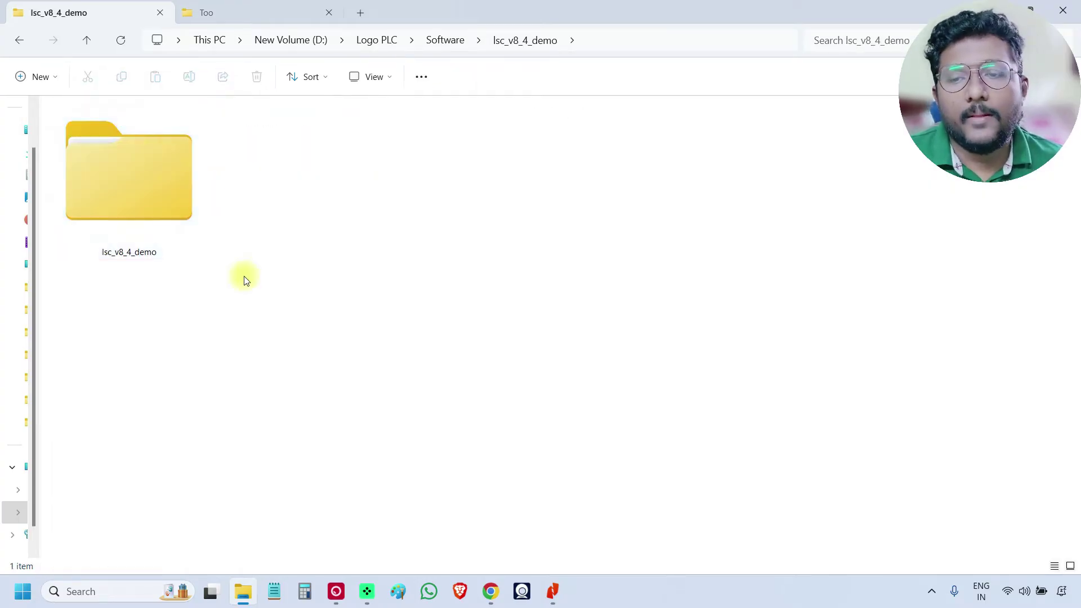
double_click(168, 187)
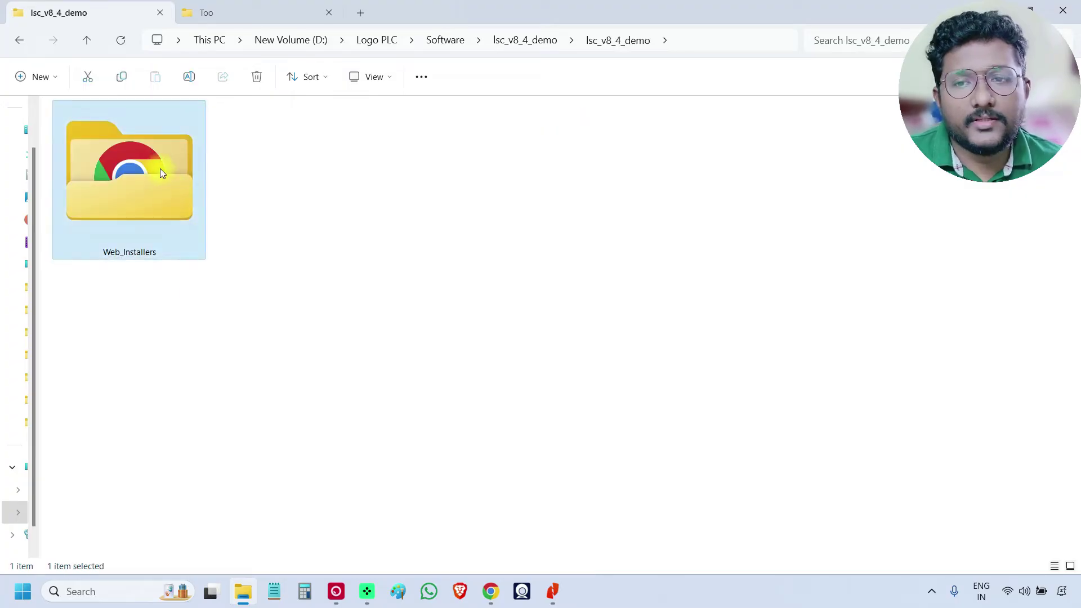
double_click(160, 168)
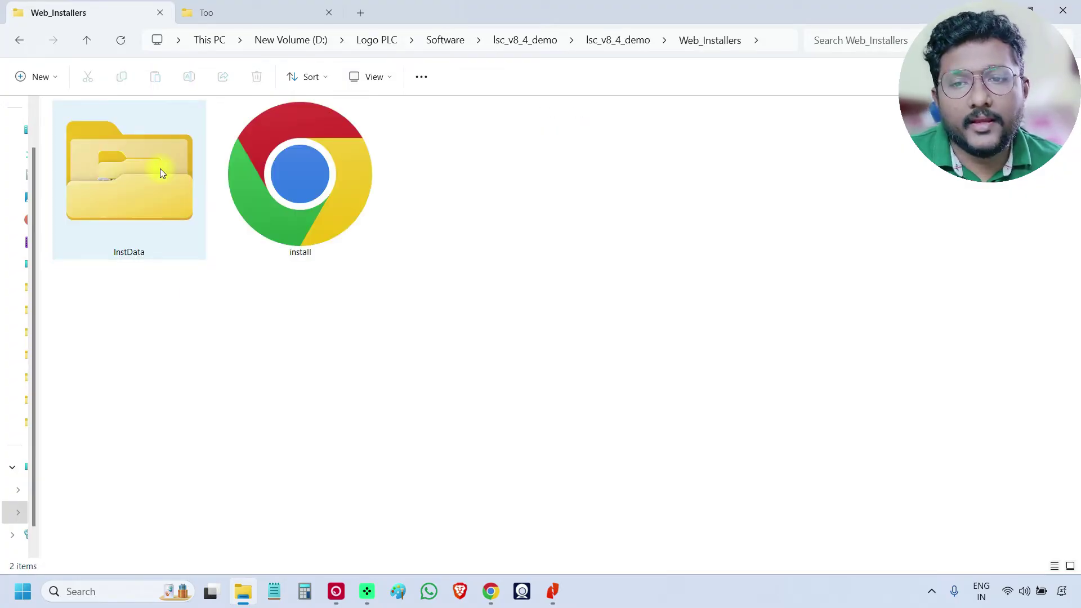
double_click(160, 168)
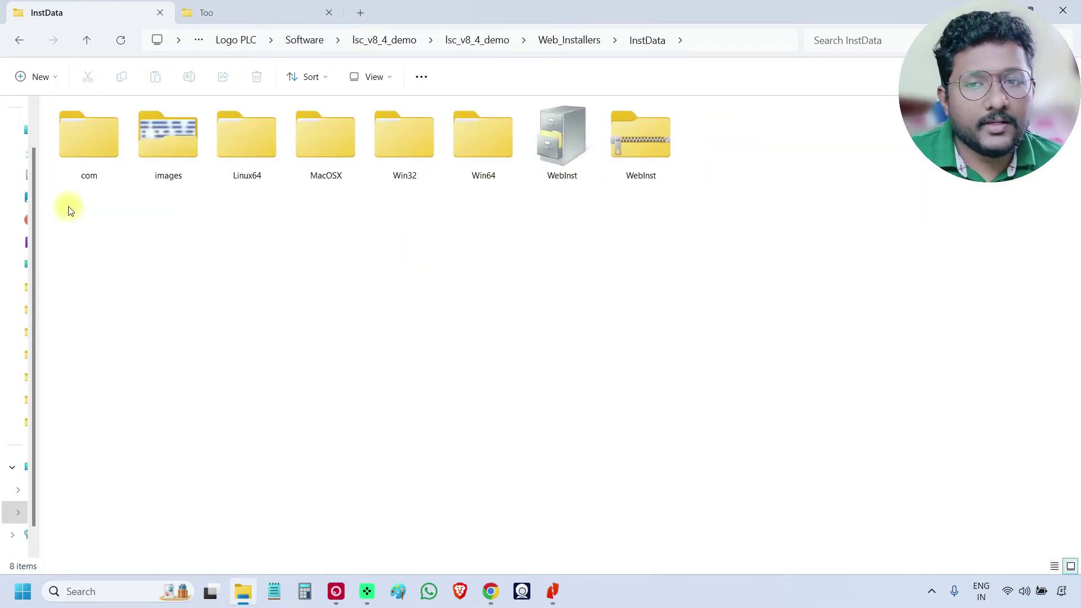
Step: Look over the Linux64, MacOSX, Win32 and Win64 platform folders
left_click(252, 149)
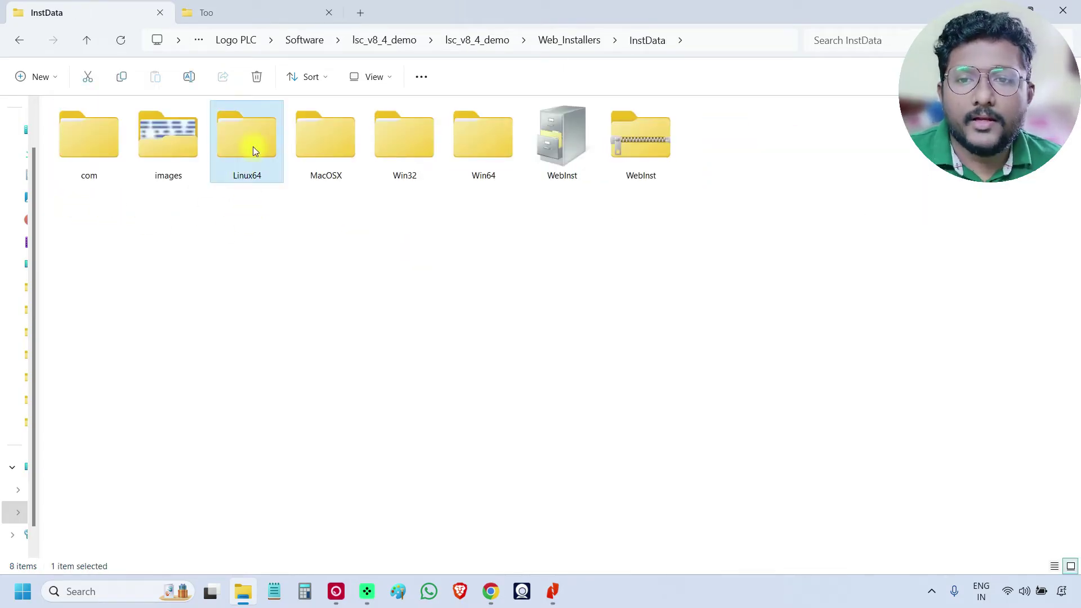
left_click(337, 148)
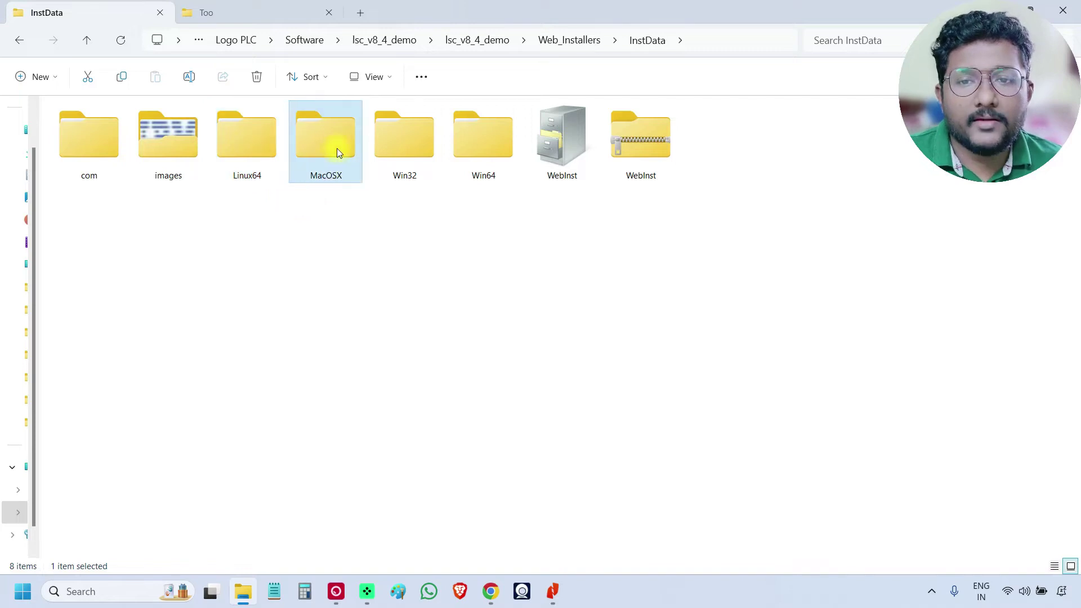
left_click(411, 142)
left_click(486, 147)
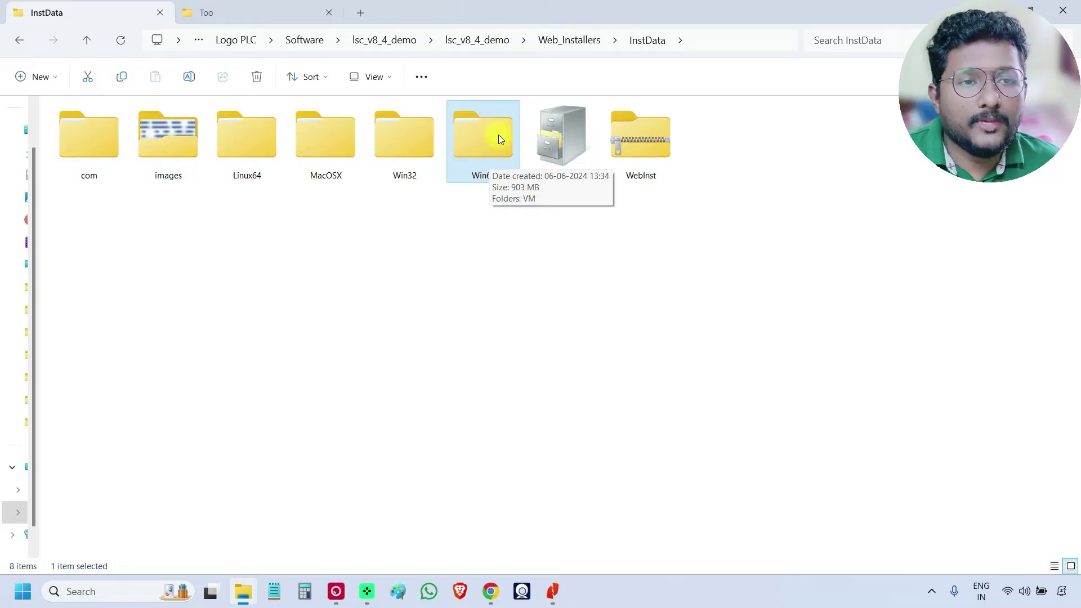
left_click(391, 143)
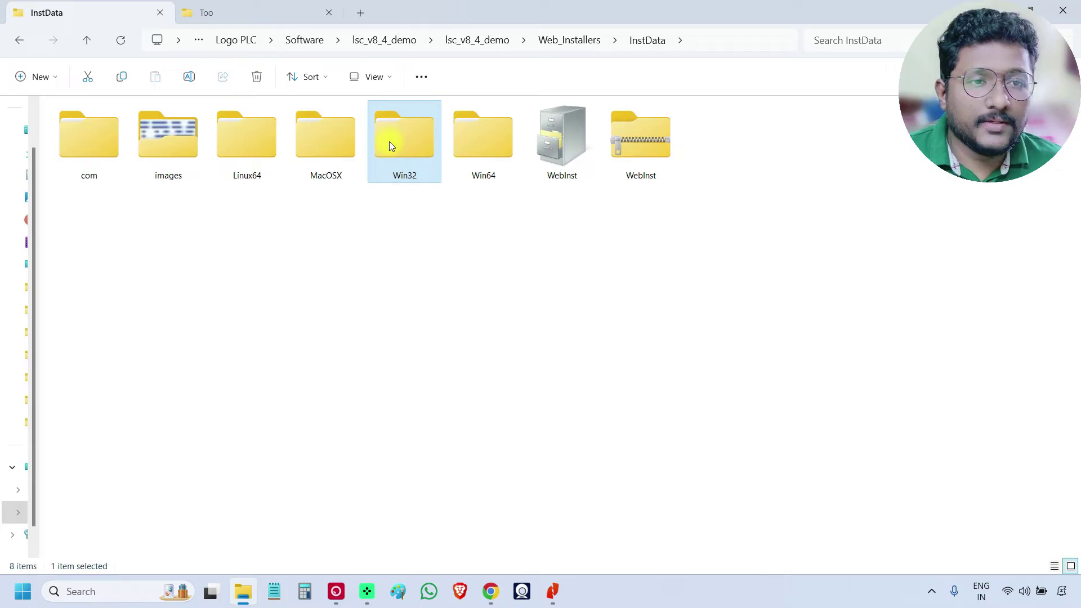
left_click(496, 133)
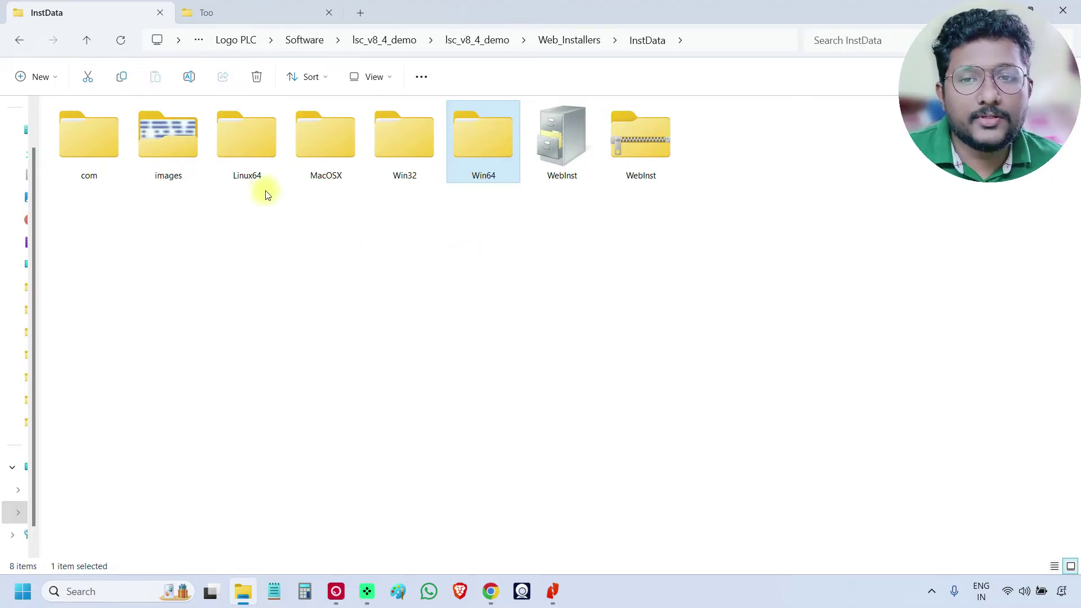
left_click(253, 178)
left_click(333, 168)
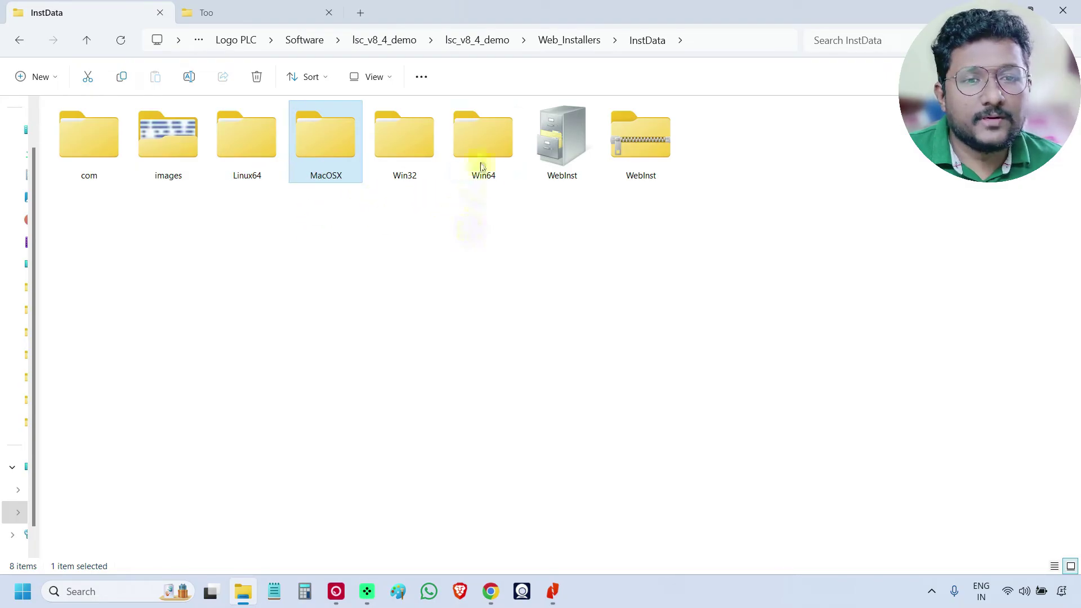
Step: Open Win64 then VM and select the 903 MB Setup application
double_click(499, 141)
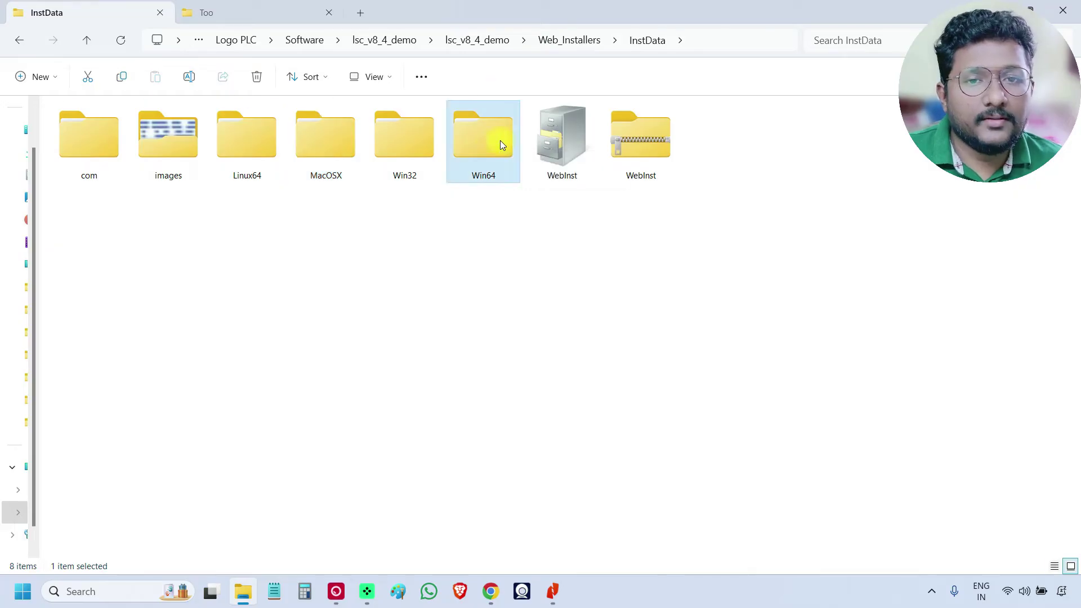
double_click(211, 130)
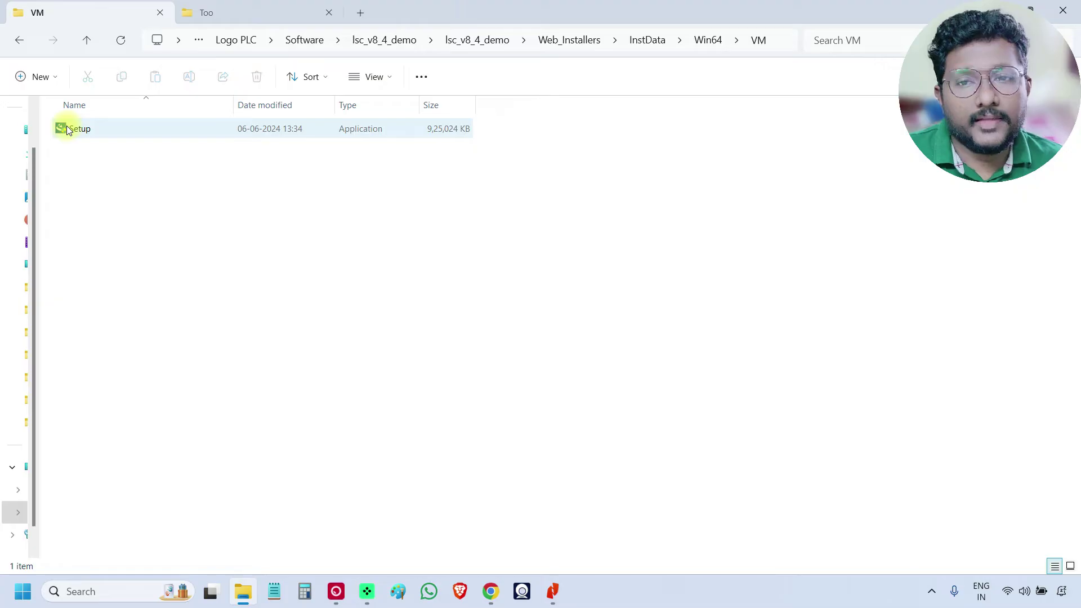
left_click(103, 131)
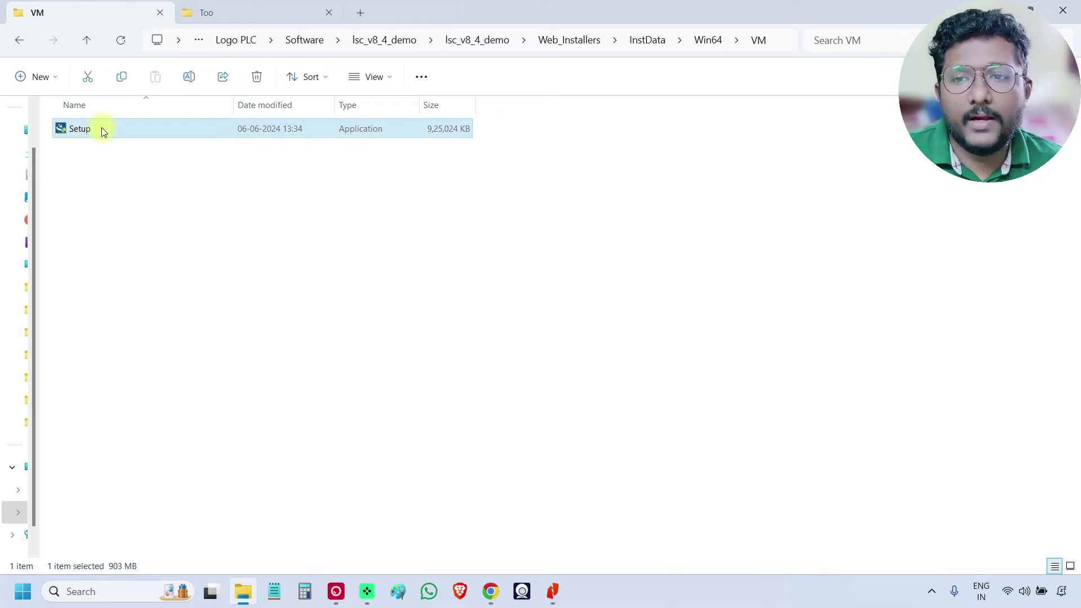
Step: Run Setup from the VM folder to start the LOGO!Soft Comfort 8.4.0 installer
double_click(103, 131)
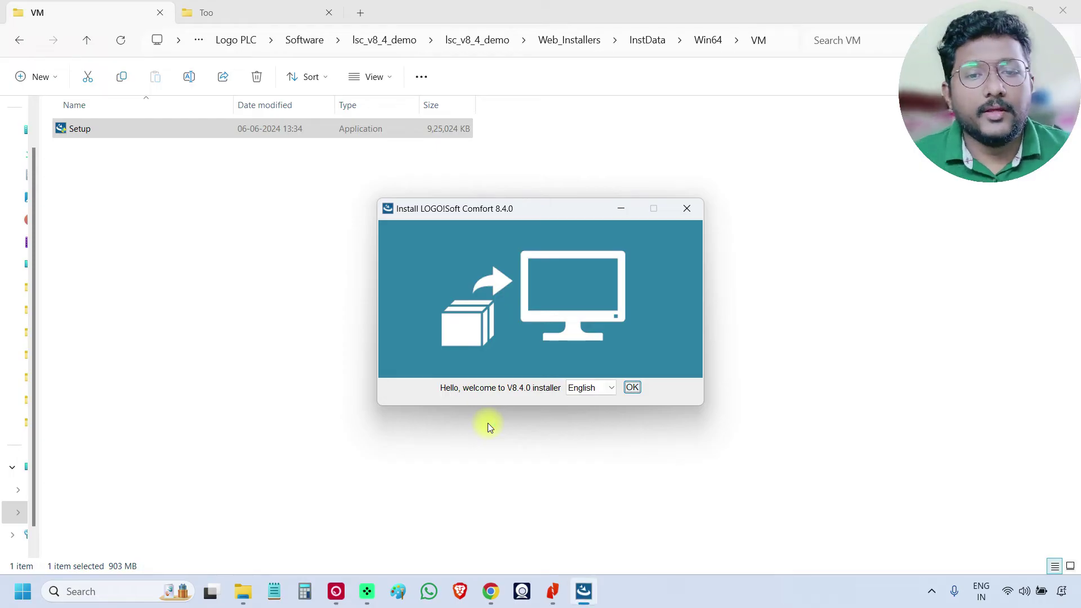
Step: Confirm English as the installer language and accept the license agreement
left_click(631, 387)
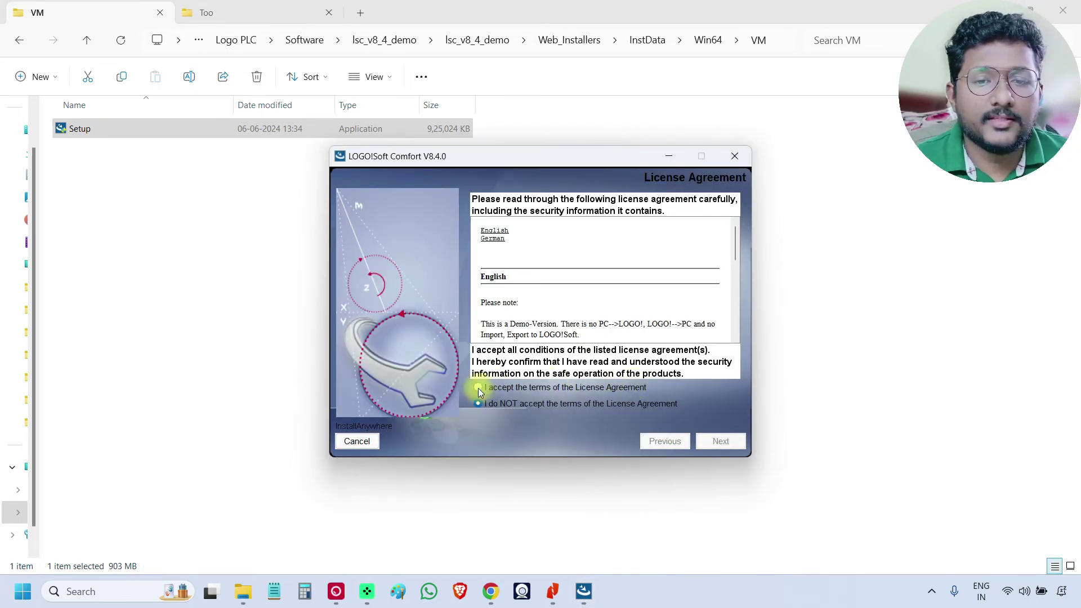
left_click(478, 388)
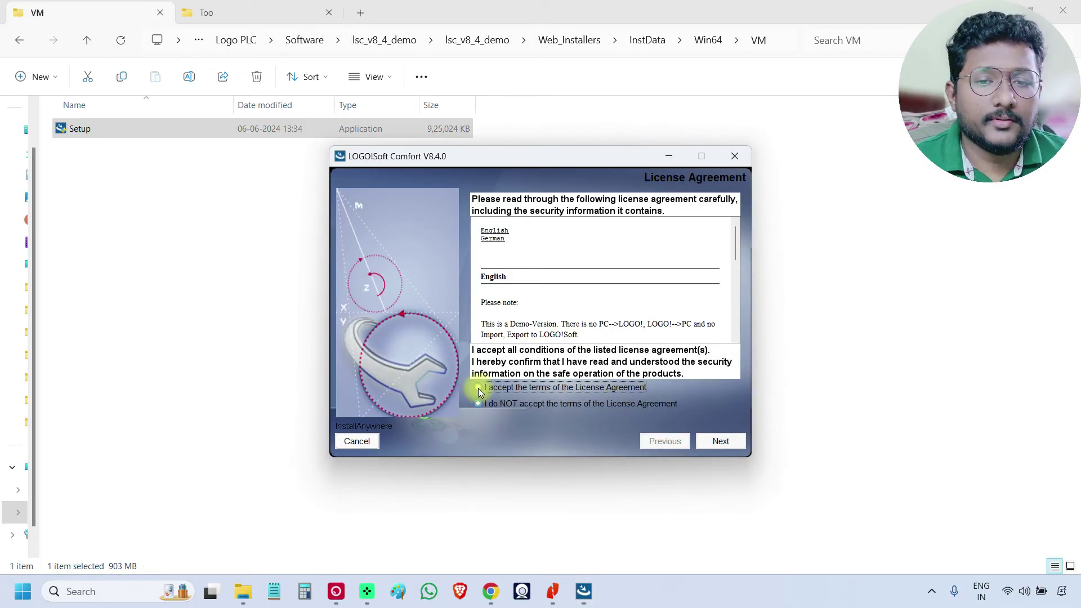
left_click(721, 441)
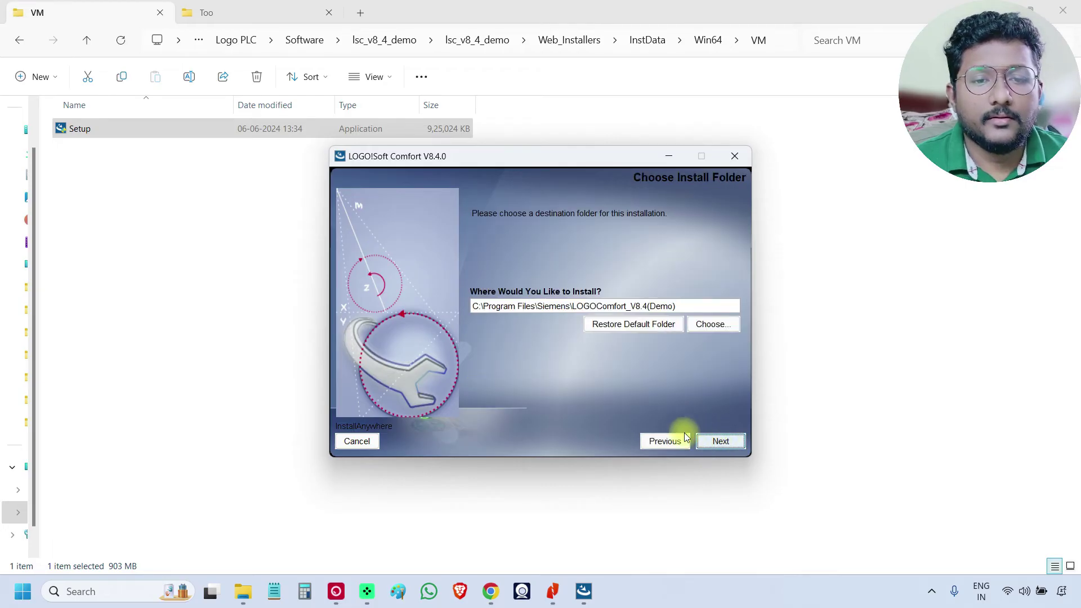
Step: Review the license's demo-version restriction, then keep the default install folder
left_click(662, 441)
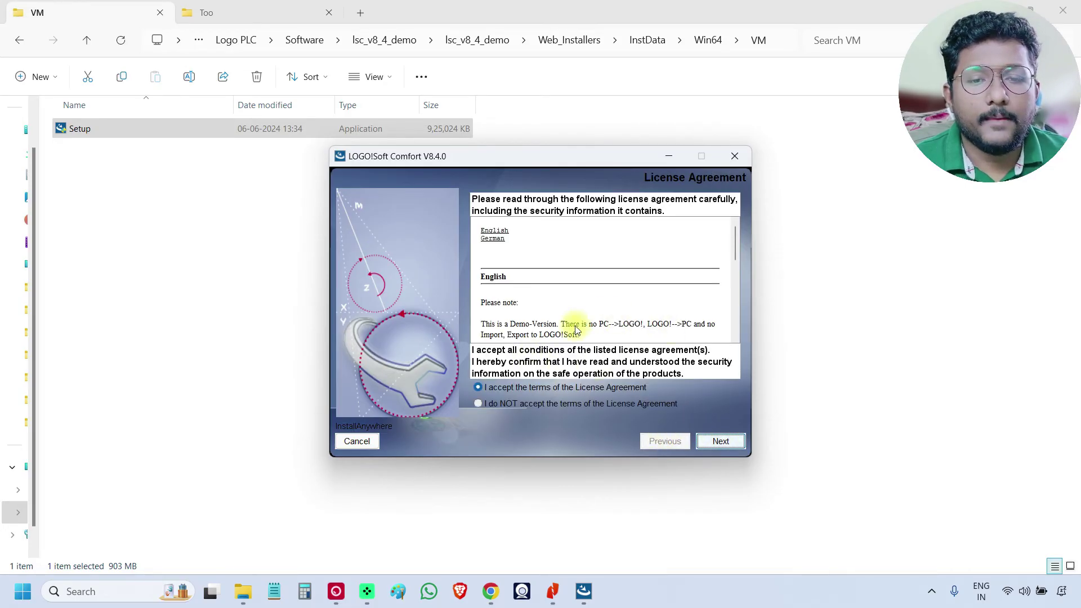
left_click_drag(734, 236, 734, 258)
left_click(513, 257)
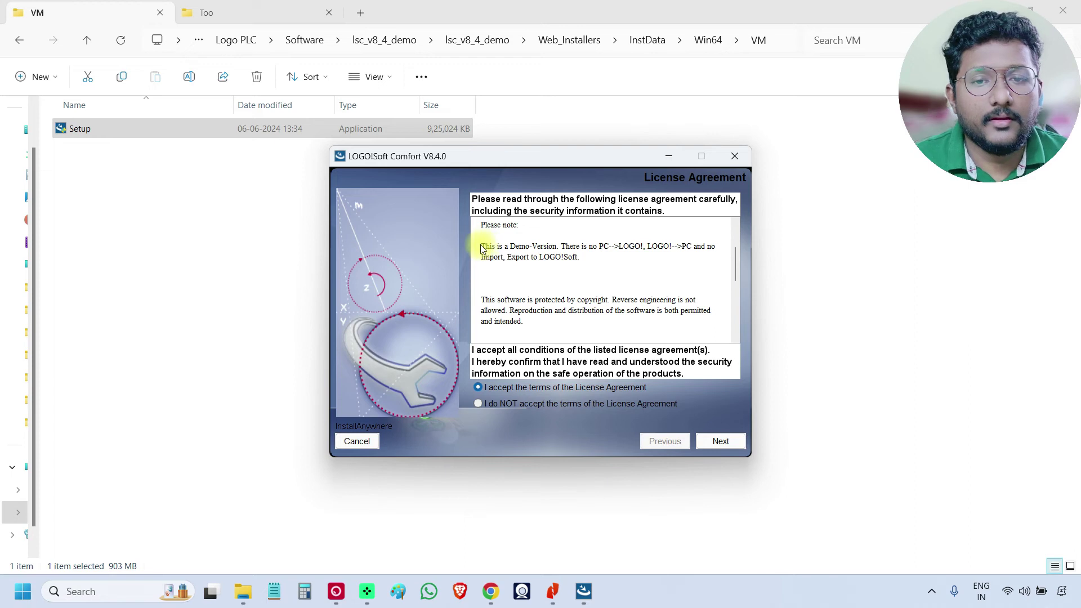
left_click_drag(482, 247, 597, 254)
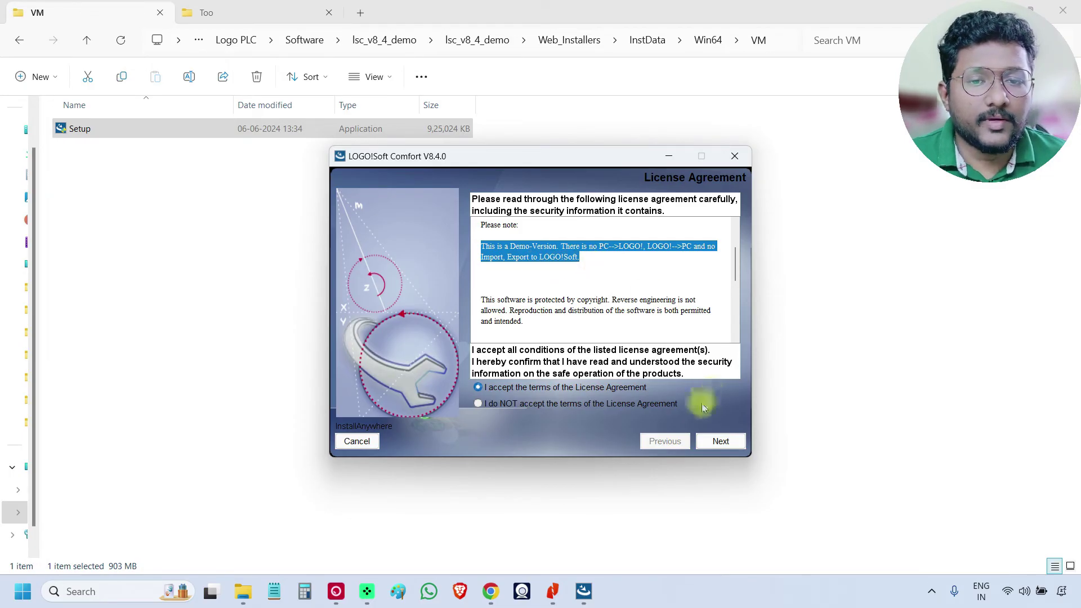
left_click(740, 442)
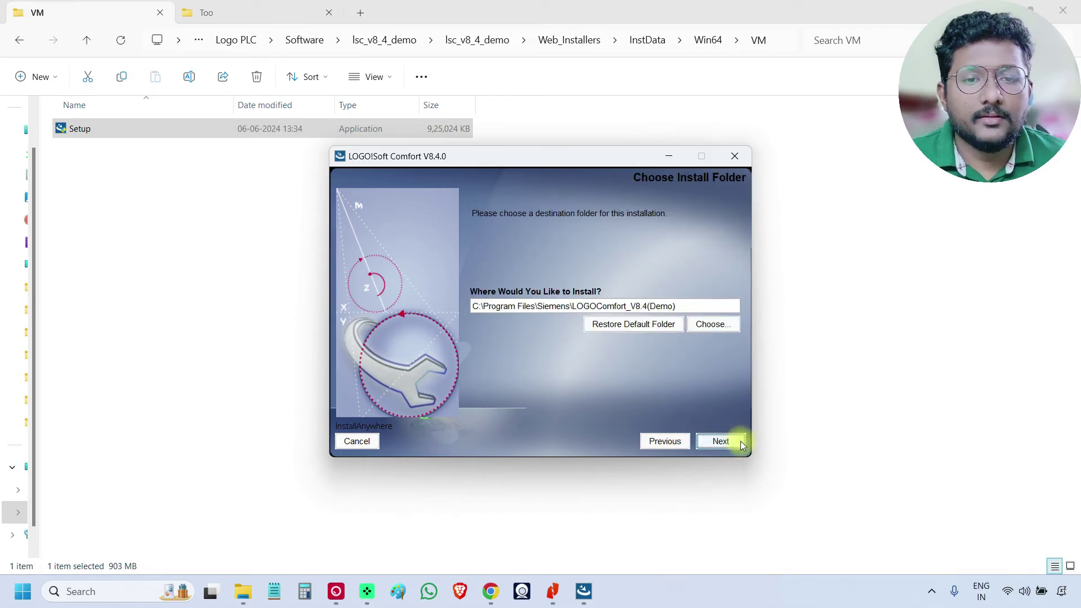
left_click(741, 441)
Step: Install LOGO!Soft Comfort V8.4.0 Demo without the USB-PC cable driver but with LWE, then launch it
left_click(741, 441)
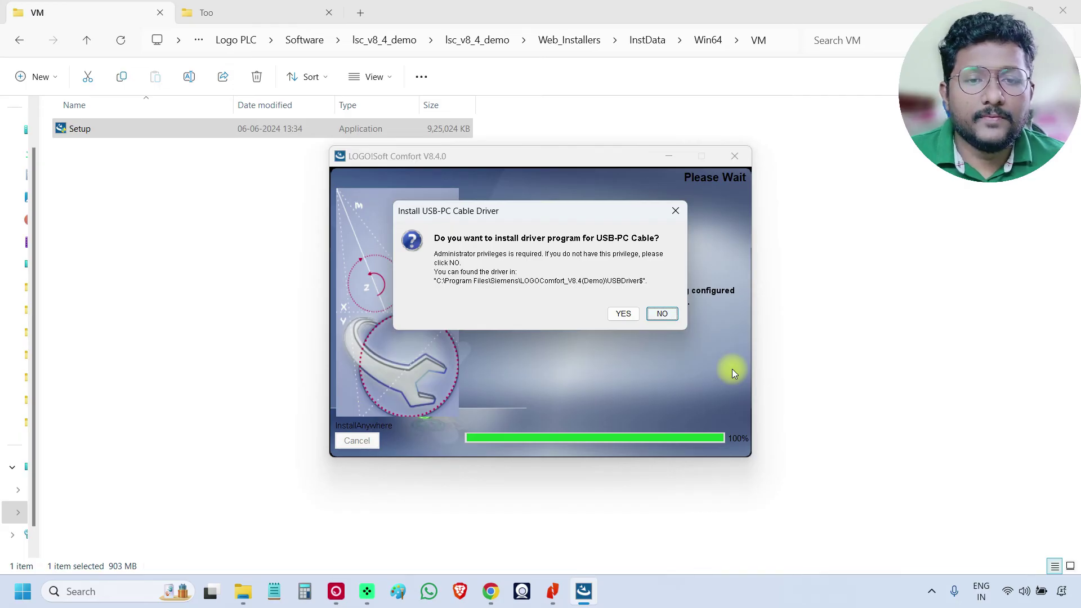
left_click(662, 314)
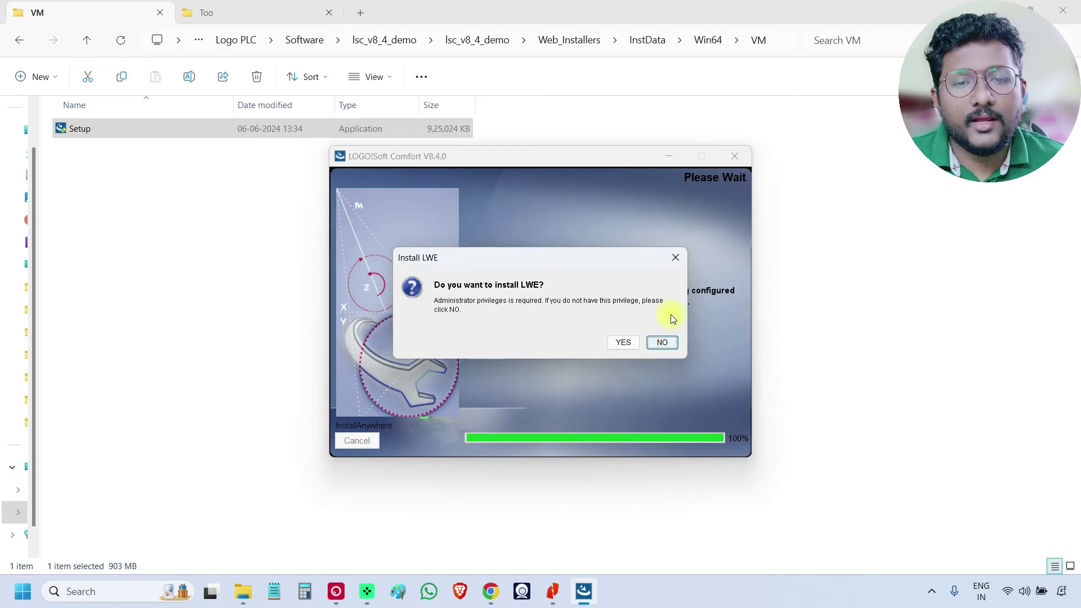
left_click(622, 342)
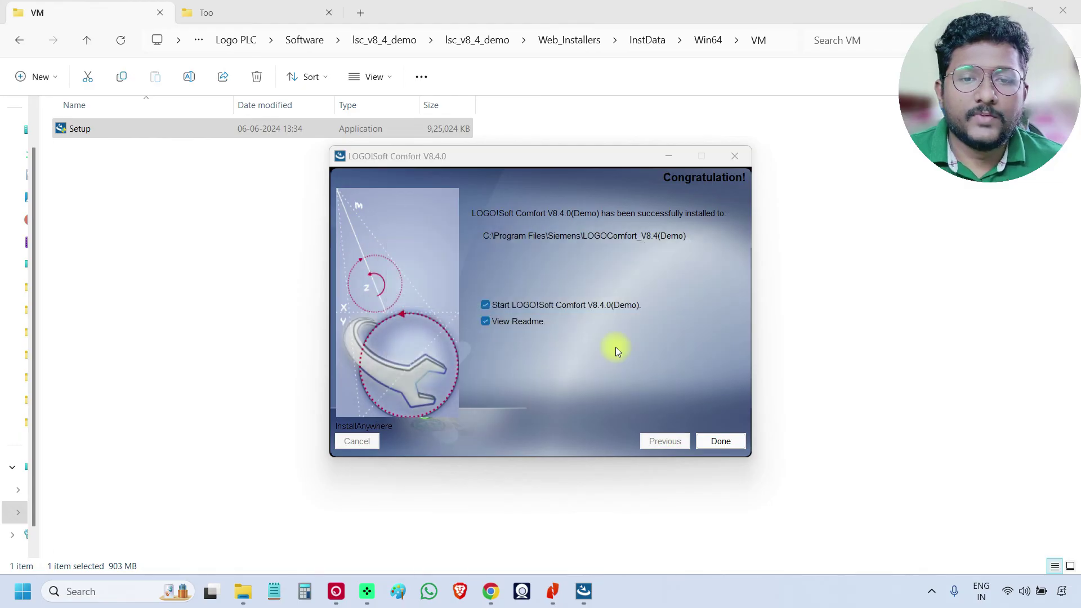
left_click(719, 442)
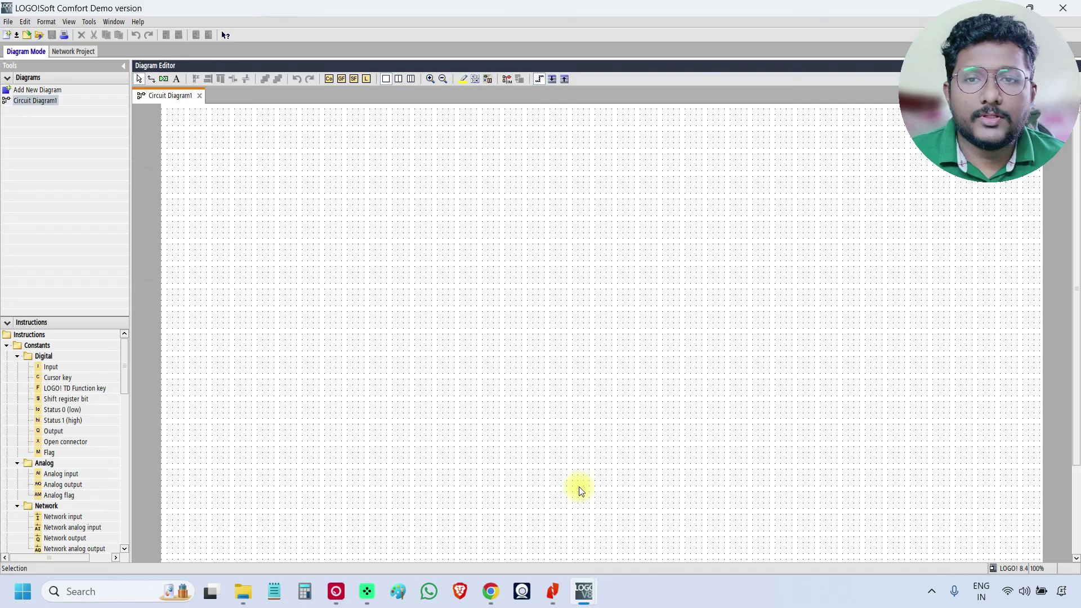
Step: Close the Online Help welcome window to reveal the empty Circuit Diagram1
mouse_move(583, 592)
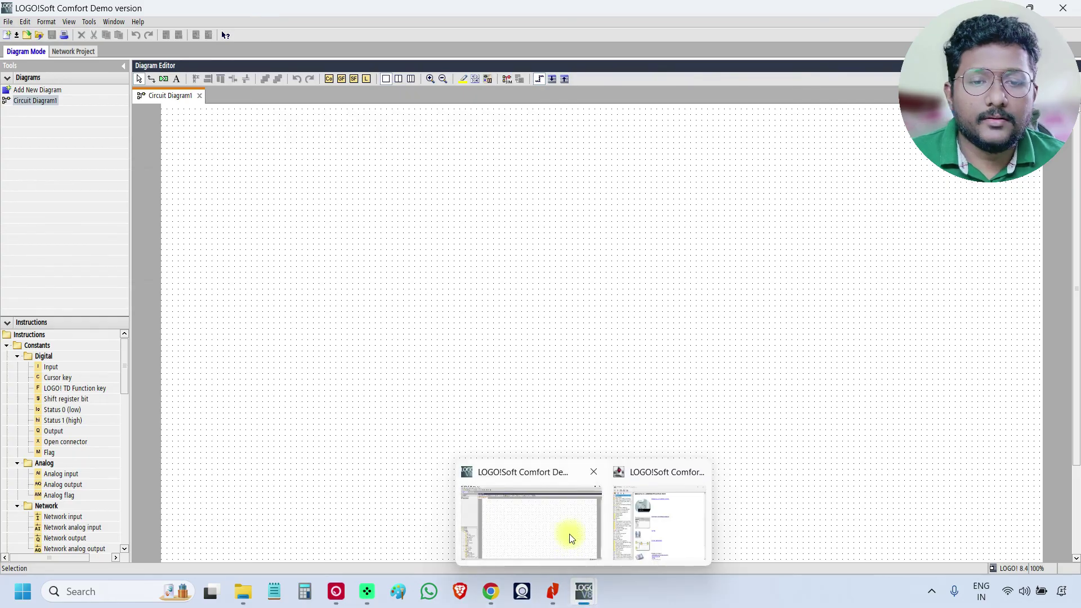
left_click(627, 550)
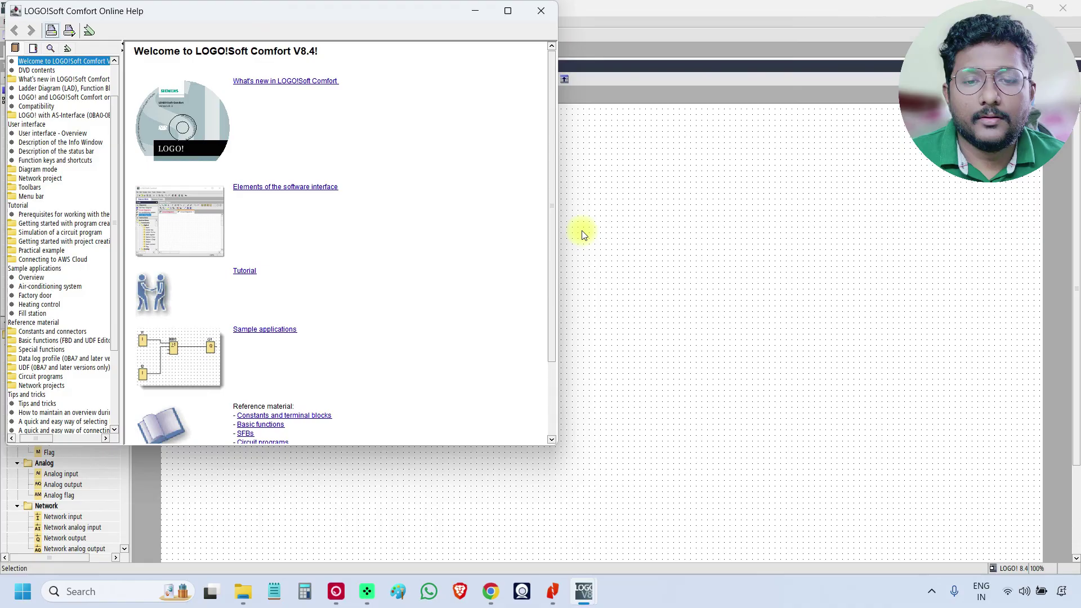
left_click(541, 13)
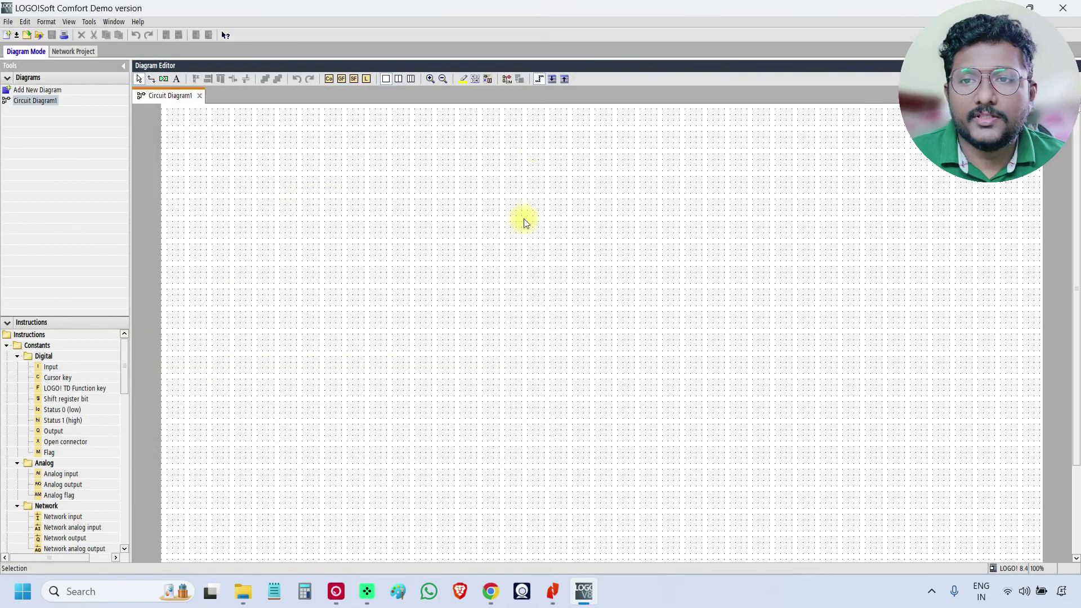
Step: Zoom in on Circuit Diagram1 and place input block I1 on the left
left_click(430, 79)
left_click(429, 79)
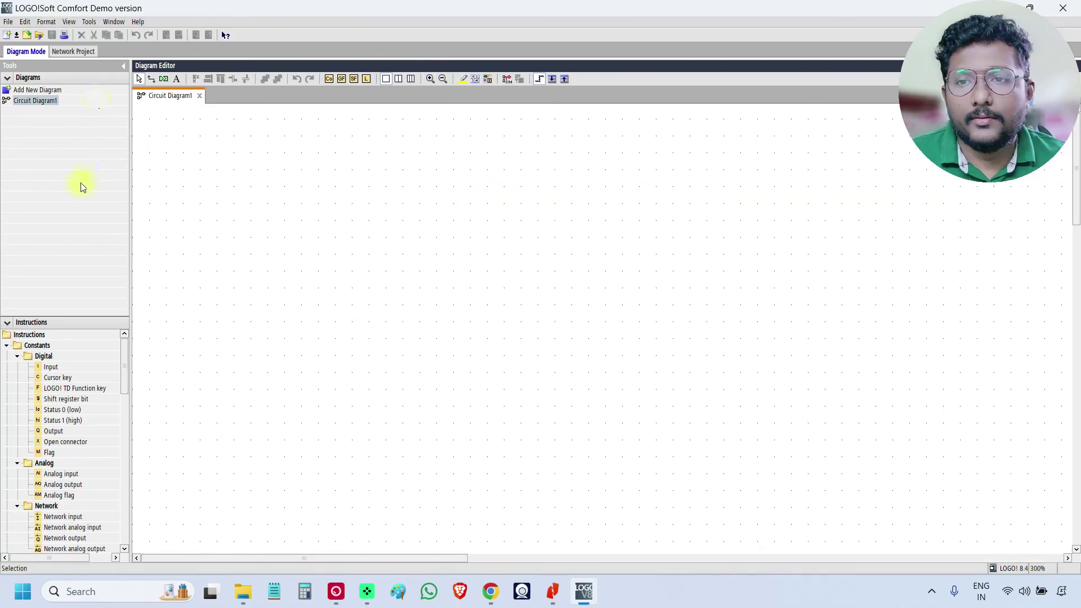
left_click(66, 369)
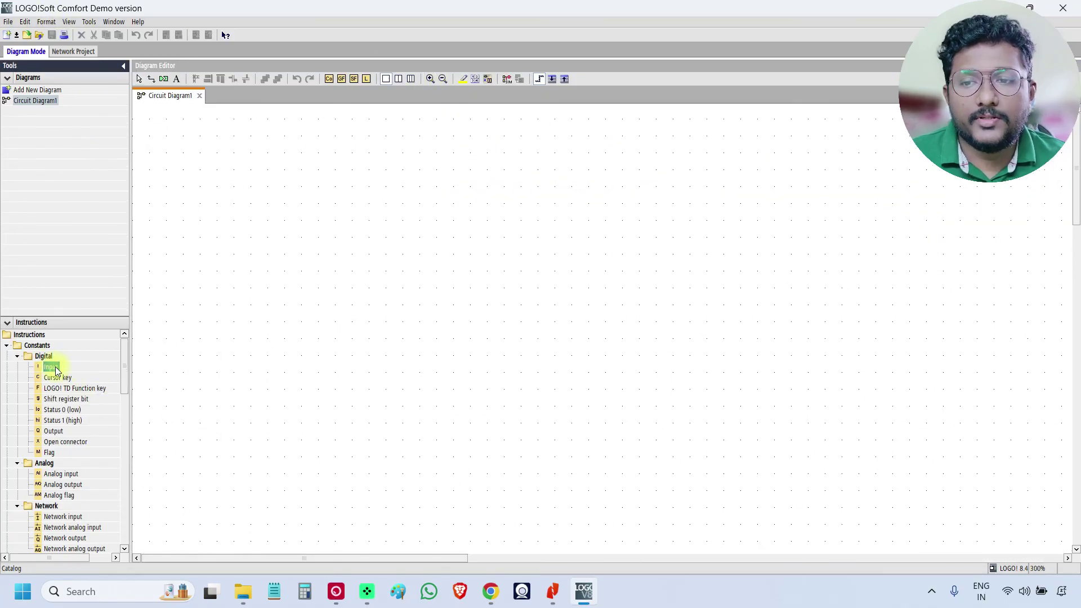
left_click_drag(66, 369, 303, 252)
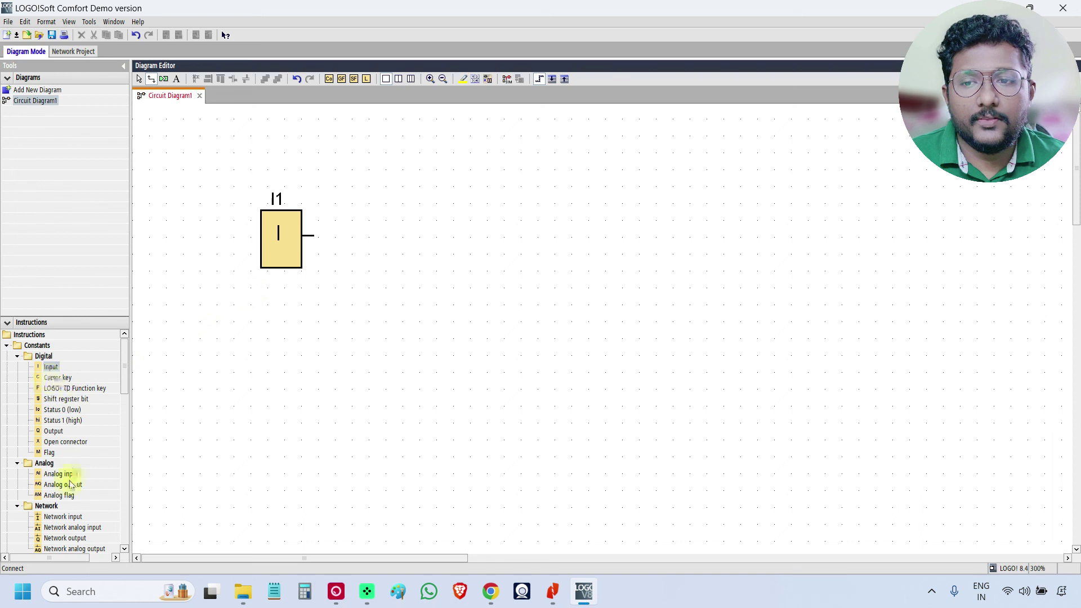
Step: Place output block Q1 to the right of I1 and wire I1 to Q1
left_click(69, 475)
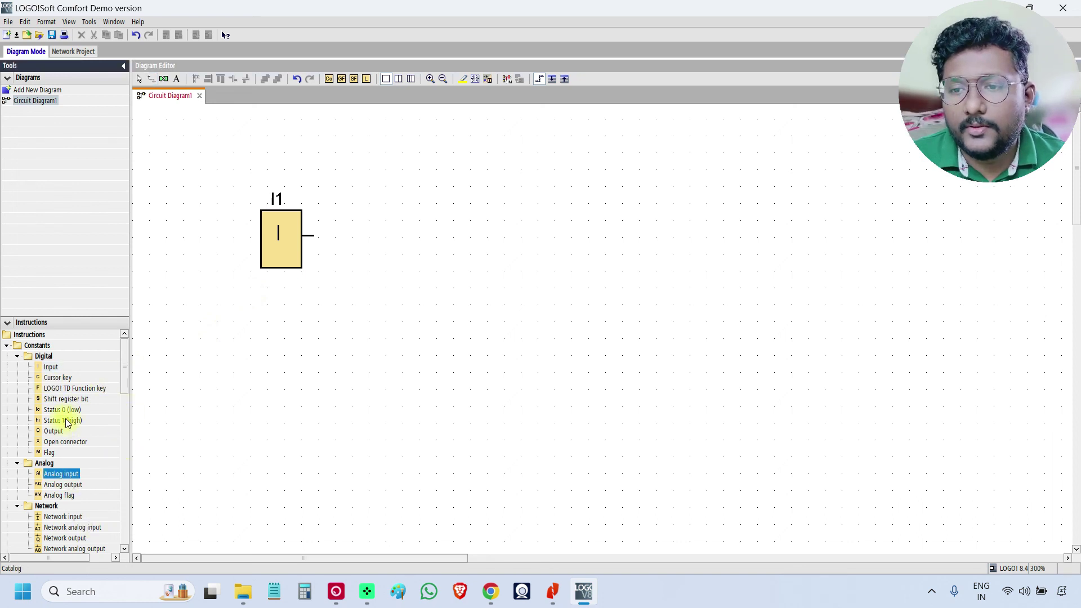
left_click_drag(53, 431, 495, 251)
left_click_drag(423, 240, 455, 235)
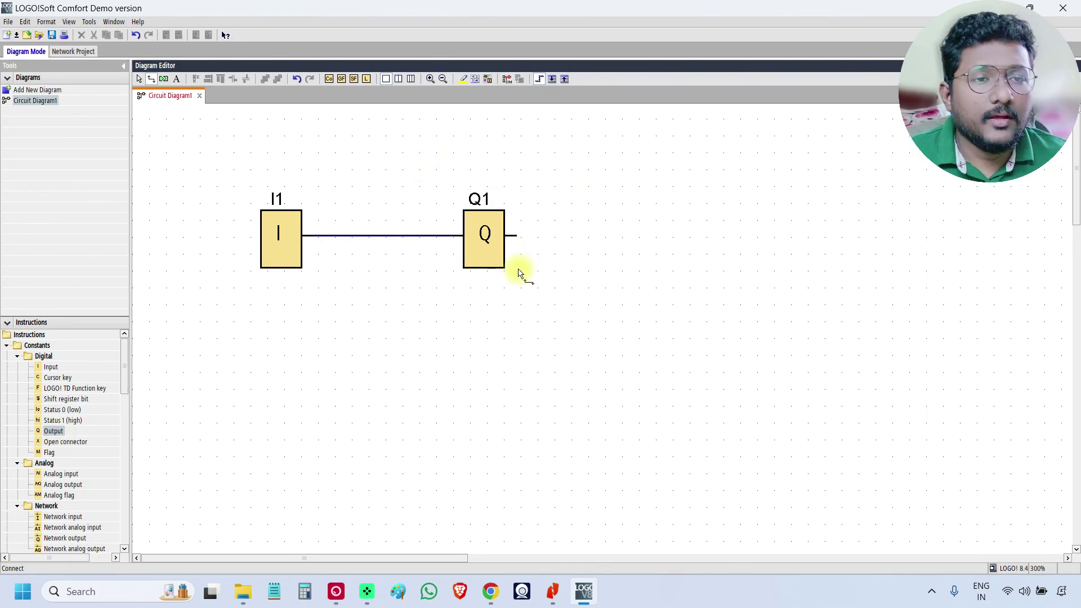
left_click_drag(125, 346, 121, 515)
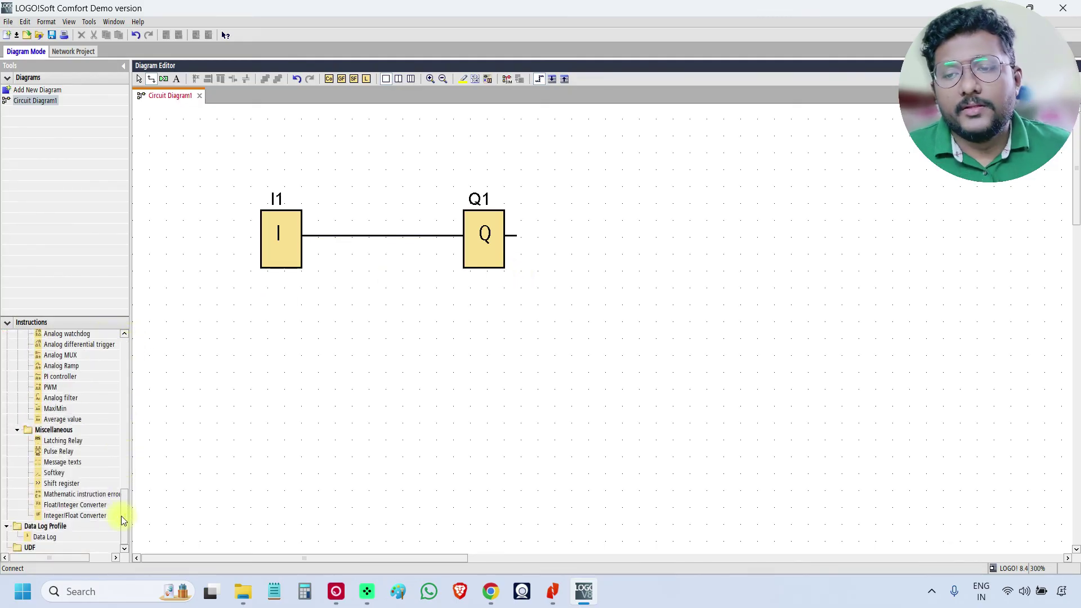